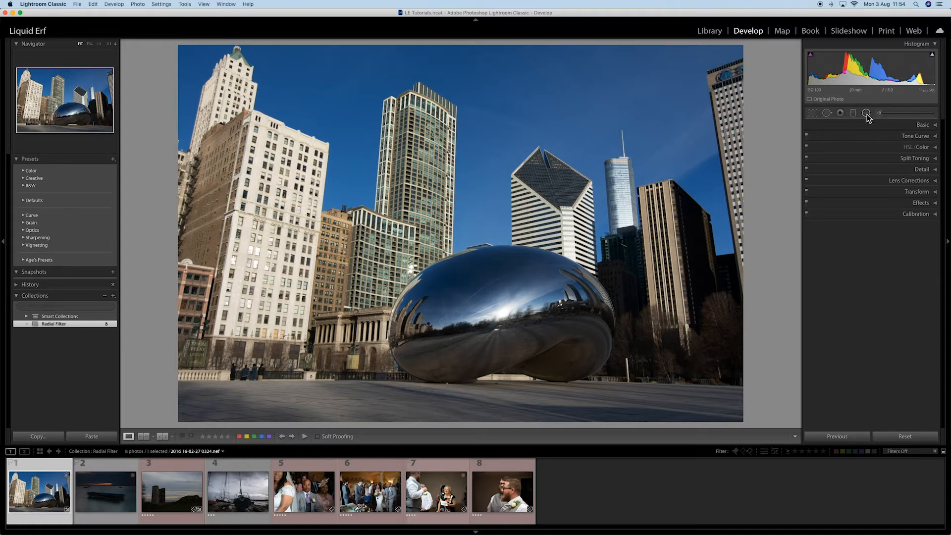
# Draw a radial filter ellipse around the tall central tower and set its Exposure to -1.34
pyautogui.click(866, 113)
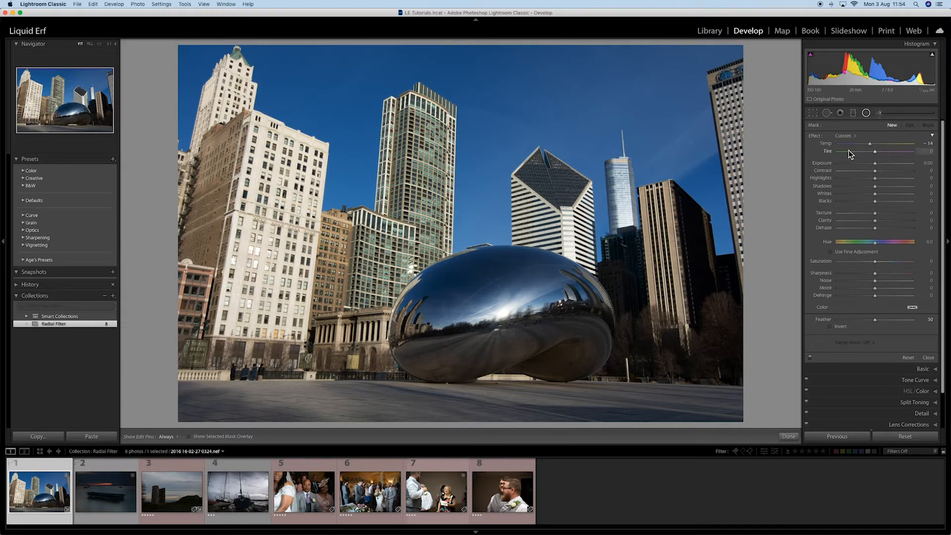
pyautogui.moveTo(422, 194); pyautogui.dragTo(555, 175)
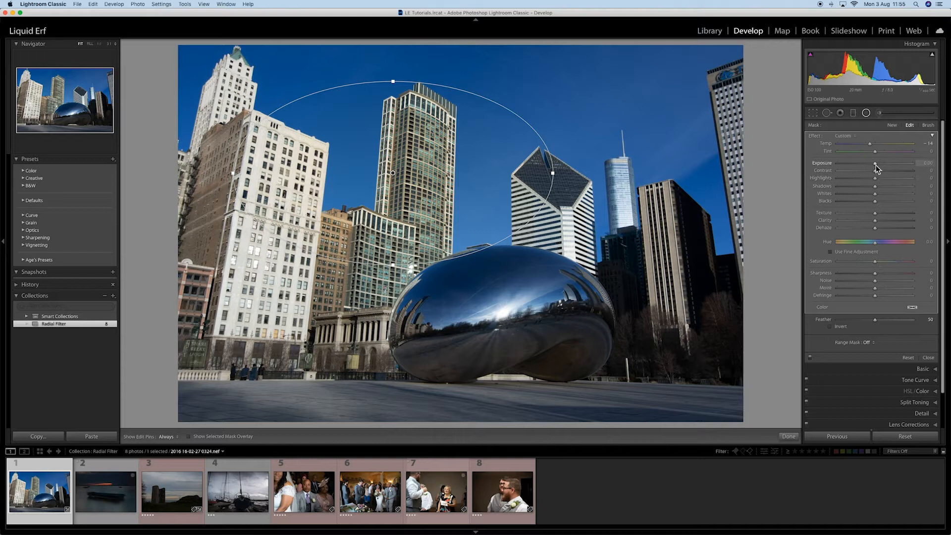
pyautogui.moveTo(874, 164)
pyautogui.mouseDown()
pyautogui.moveTo(847, 164)
pyautogui.moveTo(874, 165)
pyautogui.moveTo(863, 172)
pyautogui.mouseUp()
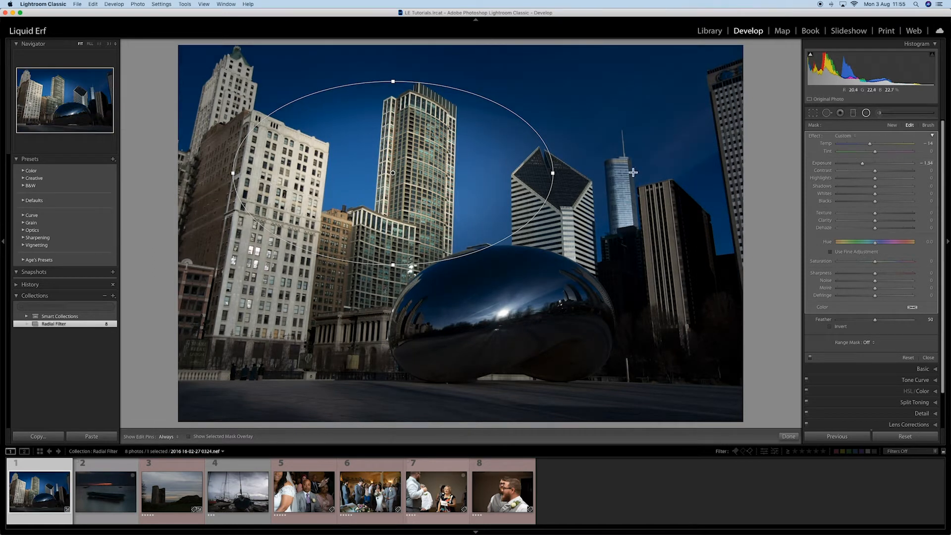
# Switch Show Edit Pins to Never and Auto, and set it back to Always
pyautogui.click(174, 437)
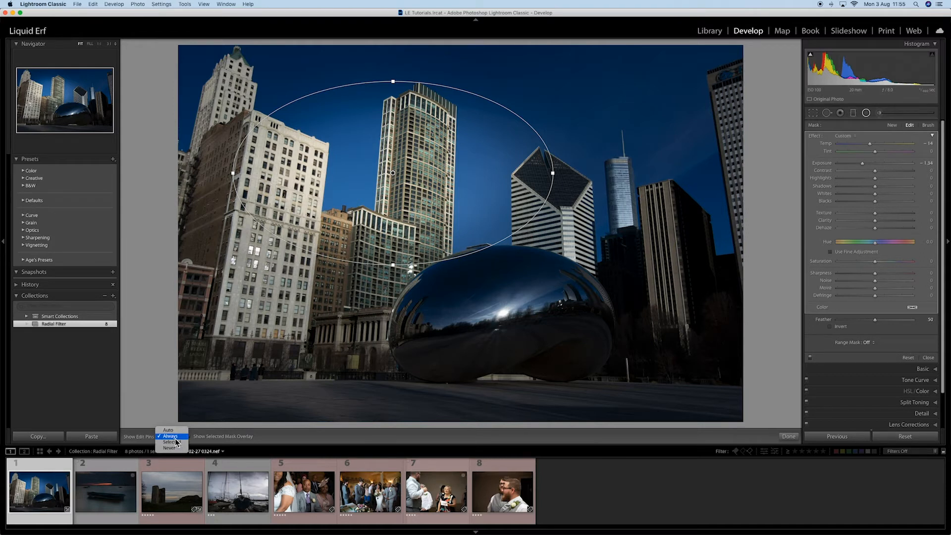
pyautogui.click(171, 447)
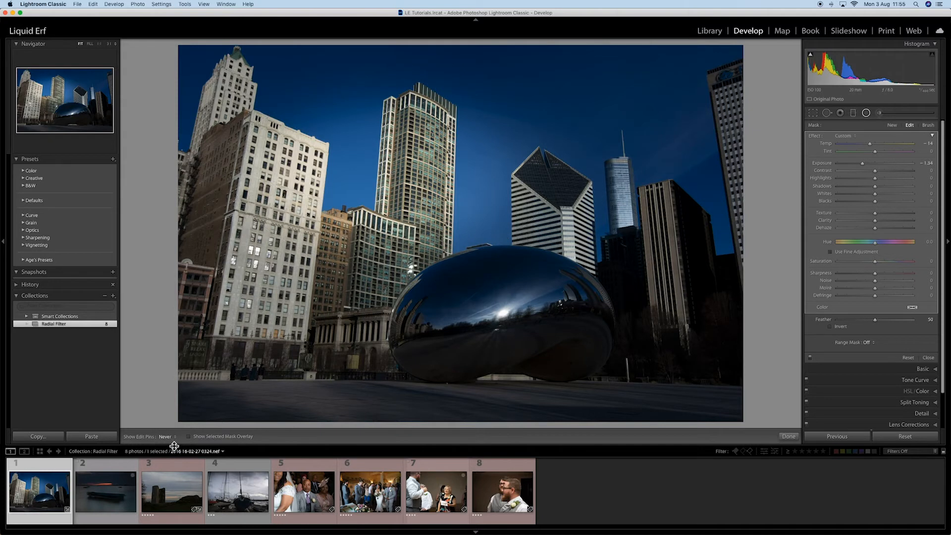
pyautogui.click(174, 437)
pyautogui.click(170, 417)
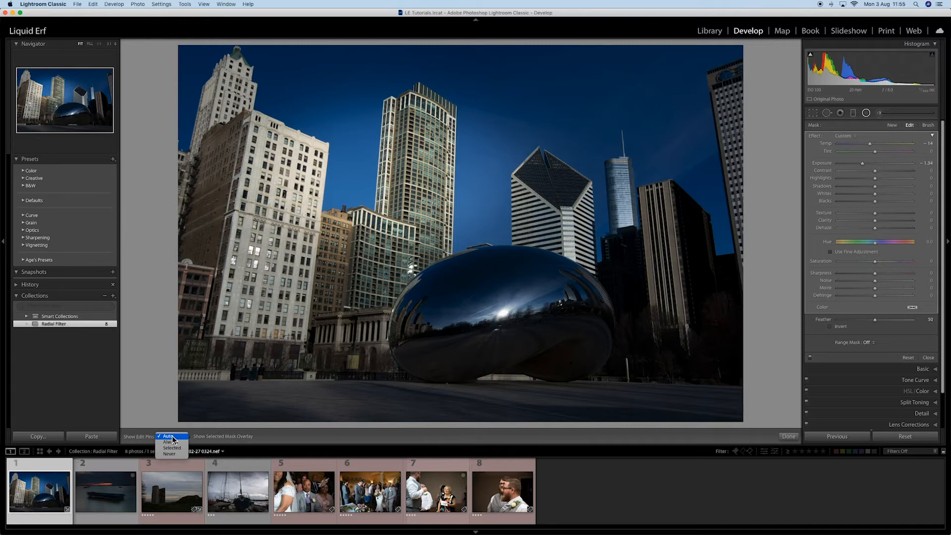
pyautogui.click(172, 443)
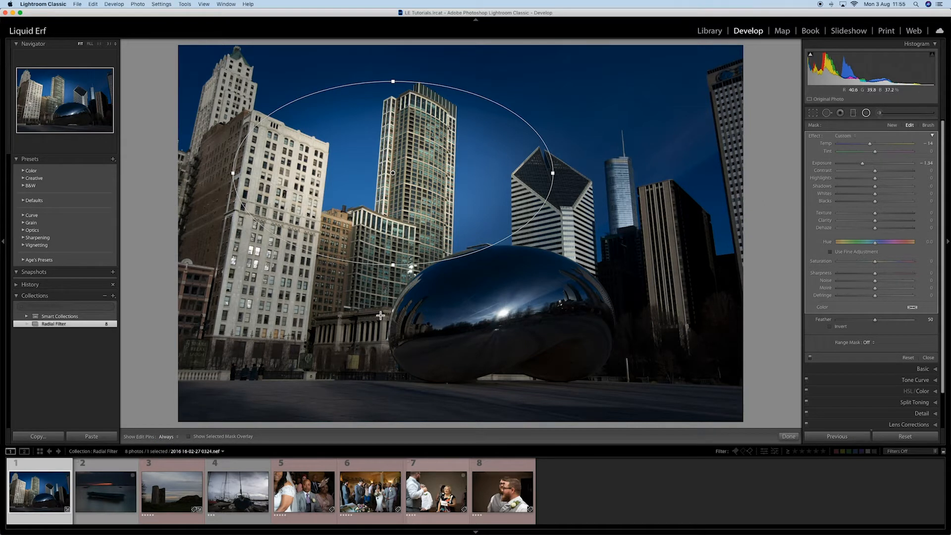
# Enlarge and slightly rotate the radial filter ellipse, and move it over the reflective Bean sculpture
pyautogui.moveTo(393, 267)
pyautogui.mouseDown()
pyautogui.moveTo(392, 295)
pyautogui.moveTo(392, 277)
pyautogui.mouseUp()
pyautogui.moveTo(552, 173); pyautogui.dragTo(559, 173)
pyautogui.moveTo(493, 97); pyautogui.dragTo(497, 99)
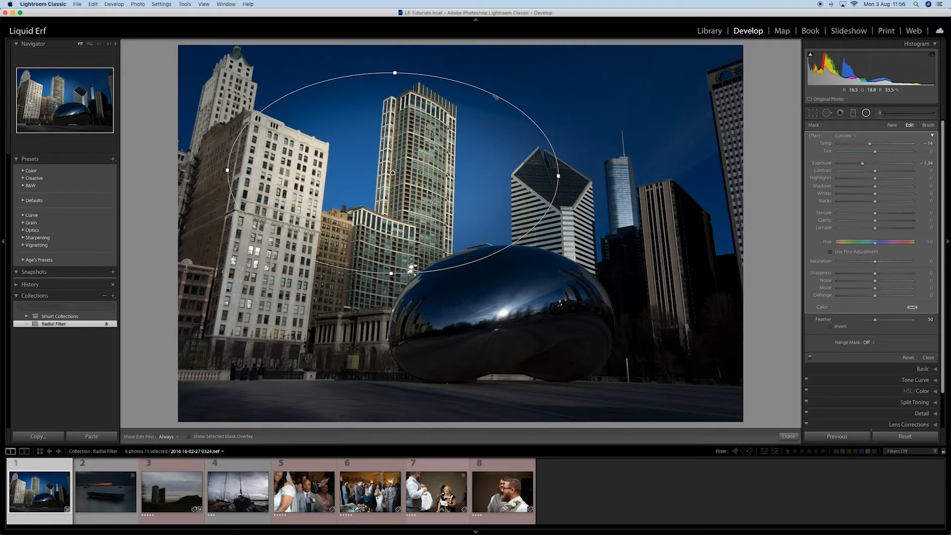
pyautogui.moveTo(495, 97)
pyautogui.mouseDown()
pyautogui.moveTo(496, 153)
pyautogui.moveTo(486, 91)
pyautogui.moveTo(435, 79)
pyautogui.moveTo(484, 111)
pyautogui.moveTo(487, 103)
pyautogui.mouseUp()
pyautogui.moveTo(399, 142); pyautogui.dragTo(511, 280)
pyautogui.moveTo(506, 219); pyautogui.dragTo(510, 214)
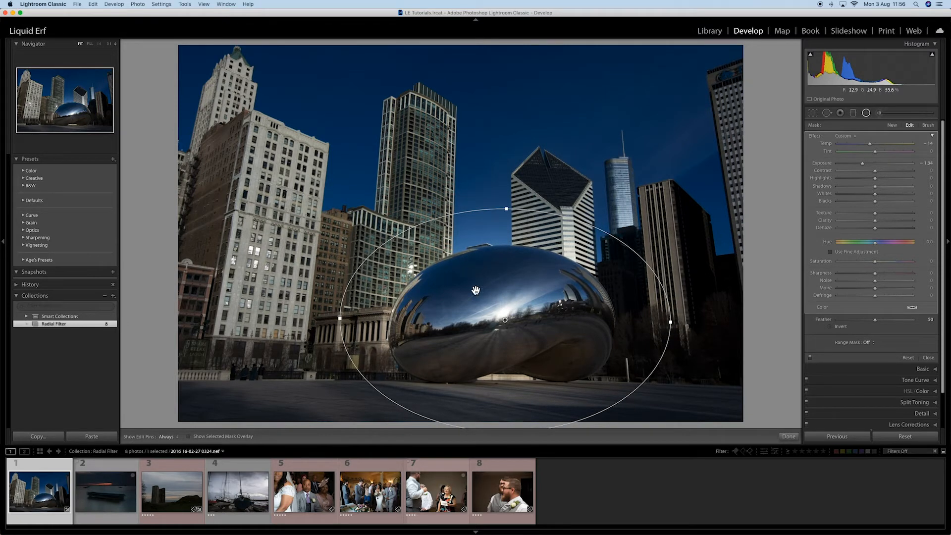
# Set the radial filter's Feather to 0 while previewing the mask overlay, and nudge the ellipse around the sculpture
pyautogui.click(189, 438)
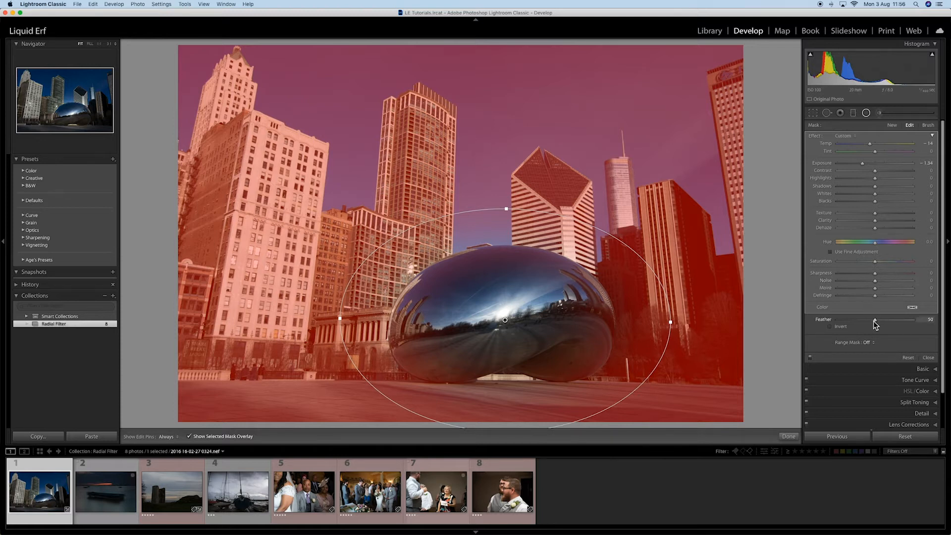
pyautogui.moveTo(875, 324); pyautogui.dragTo(816, 325)
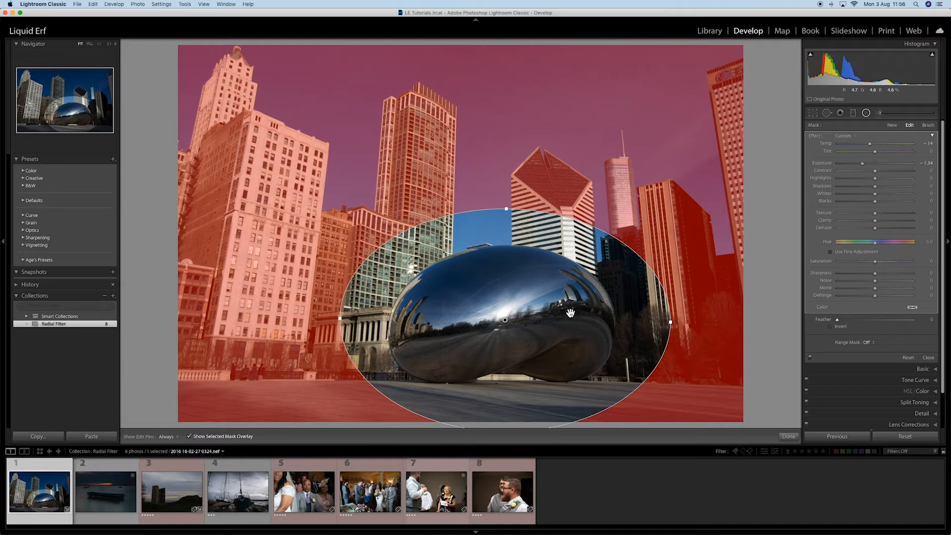
pyautogui.press('o')
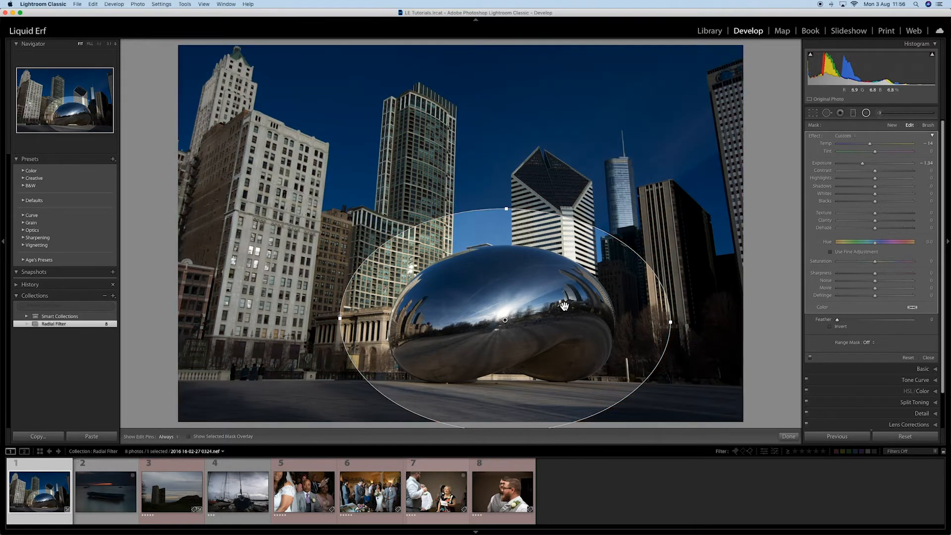
pyautogui.moveTo(541, 276)
pyautogui.mouseDown()
pyautogui.moveTo(425, 171)
pyautogui.moveTo(565, 166)
pyautogui.moveTo(525, 247)
pyautogui.moveTo(510, 202)
pyautogui.moveTo(521, 270)
pyautogui.moveTo(541, 278)
pyautogui.moveTo(536, 290)
pyautogui.moveTo(531, 284)
pyautogui.moveTo(538, 289)
pyautogui.mouseUp()
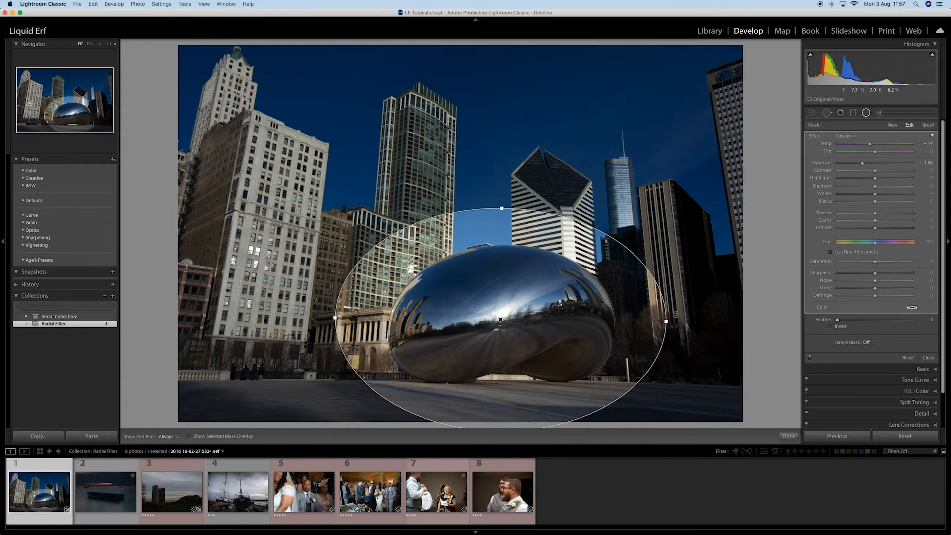
# Invert the radial filter on the sculpture and lower its Exposure to -1.52
pyautogui.click(830, 327)
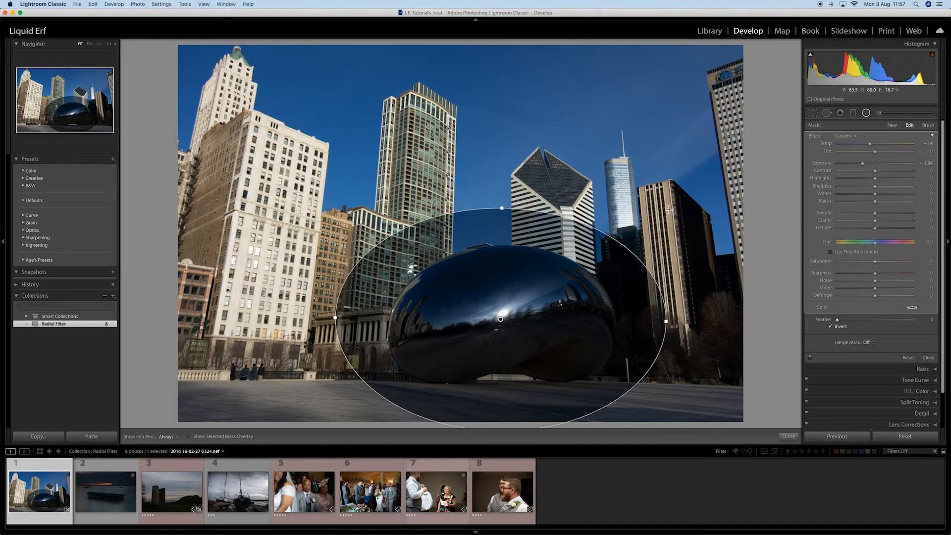
pyautogui.moveTo(862, 163)
pyautogui.mouseDown()
pyautogui.moveTo(886, 169)
pyautogui.moveTo(864, 170)
pyautogui.mouseUp()
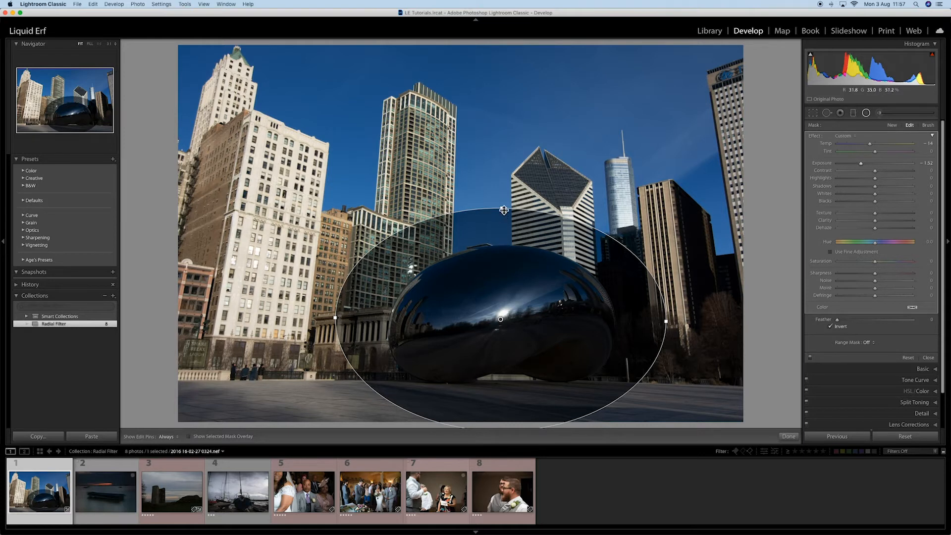
# Set the sculpture's radial filter to Feather 50 and Exposure -1.00 with Invert turned off
pyautogui.click(837, 321)
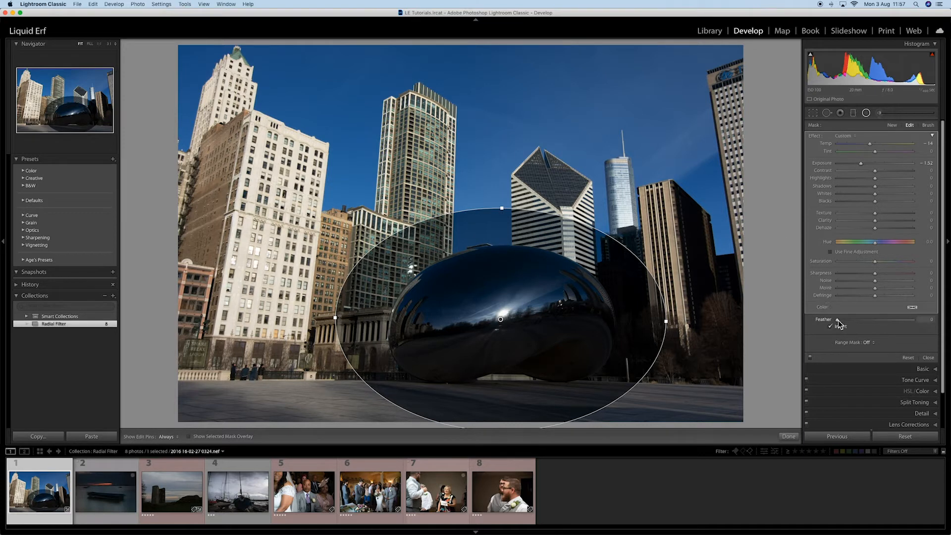
pyautogui.doubleClick(837, 321)
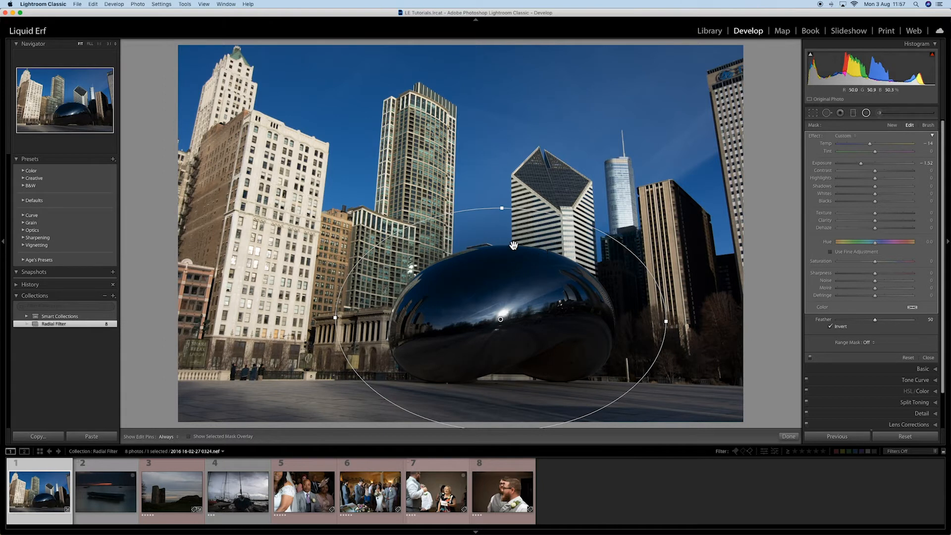
pyautogui.click(830, 327)
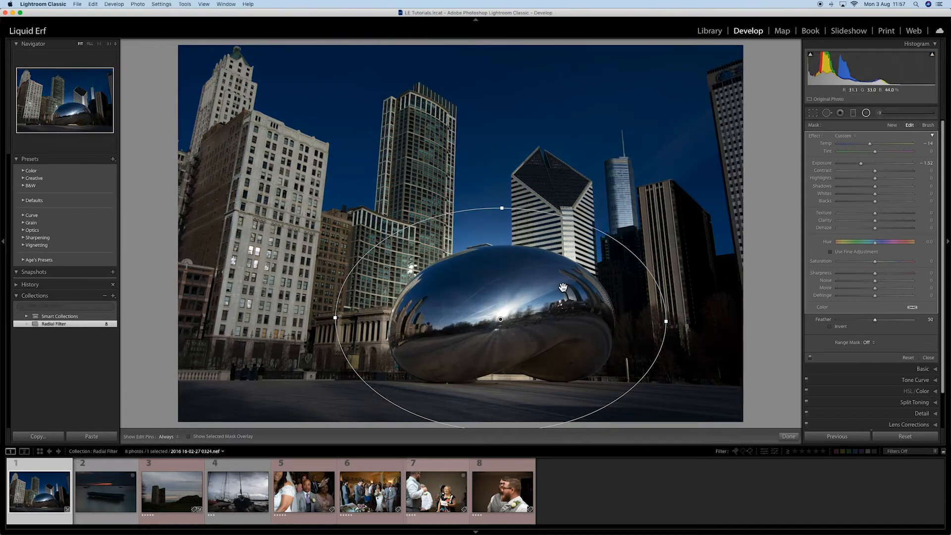
pyautogui.moveTo(861, 163)
pyautogui.mouseDown()
pyautogui.moveTo(874, 167)
pyautogui.moveTo(866, 171)
pyautogui.mouseUp()
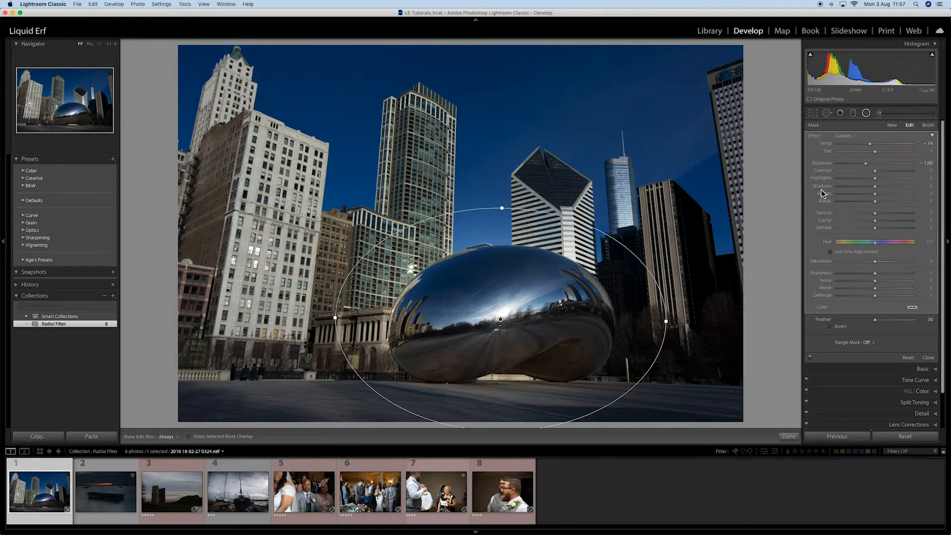
# Compare the city photo with and without the radial filter, with the edit pins hidden
pyautogui.click(810, 358)
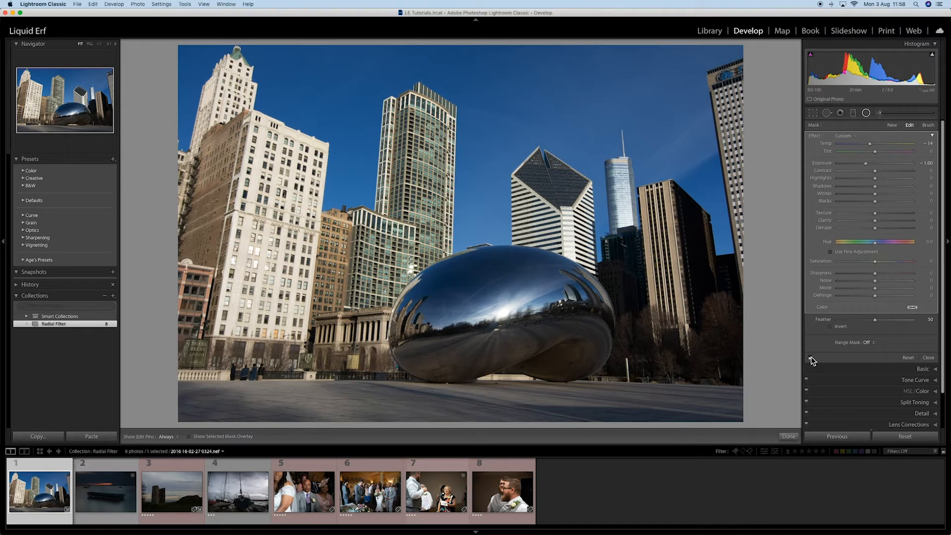
pyautogui.click(810, 357)
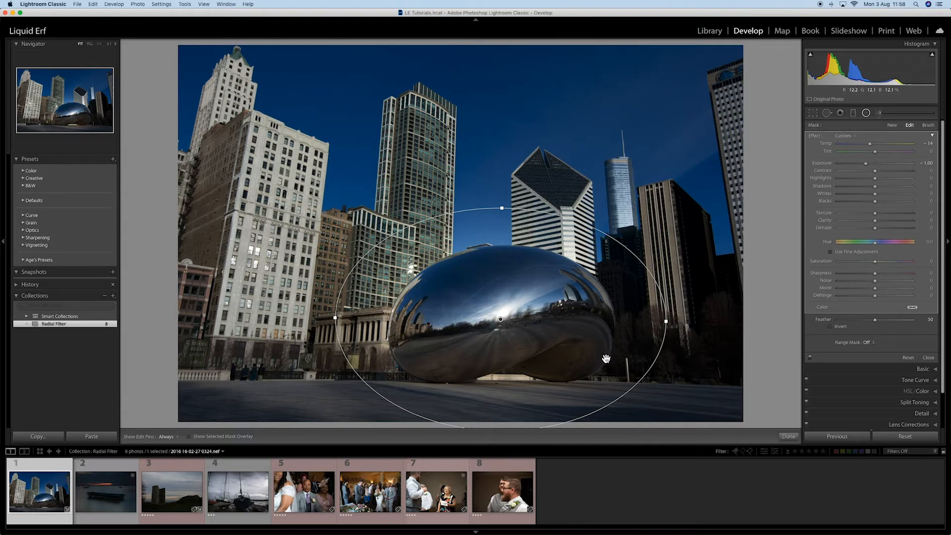
pyautogui.press('h')
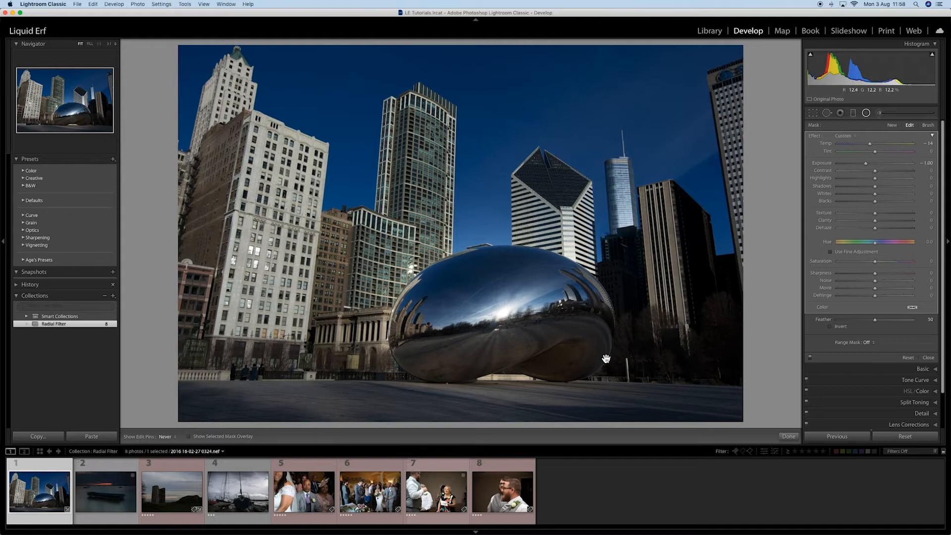
pyautogui.press('\\')
pyautogui.press('\\')
# Open the second photo, bring back the edit pins, and draw a wide radial filter ellipse centred on the boat
pyautogui.click(110, 495)
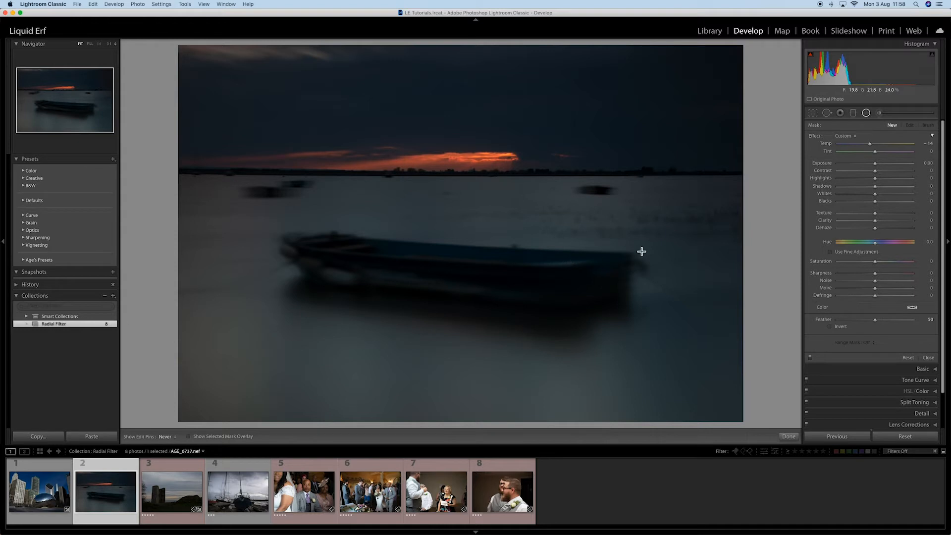
pyautogui.press('h')
pyautogui.moveTo(446, 241); pyautogui.dragTo(686, 349)
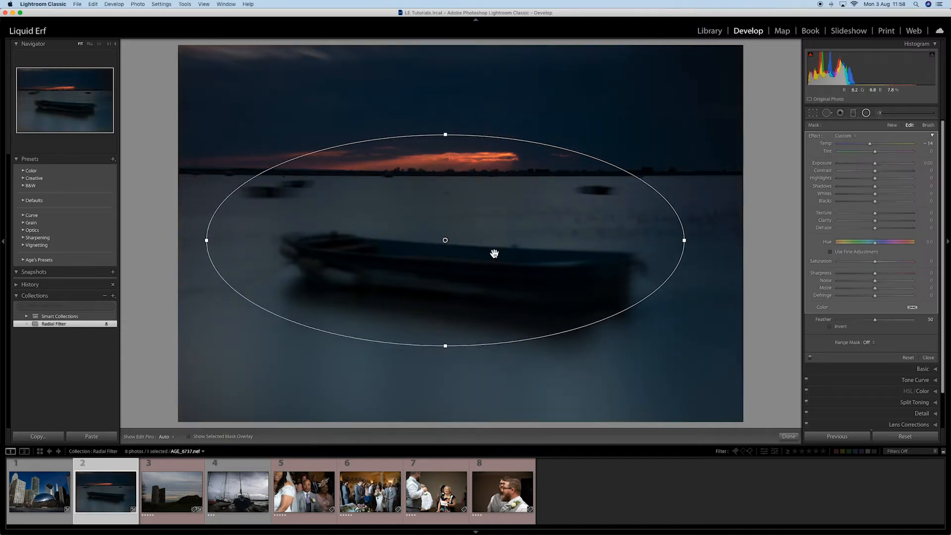
pyautogui.moveTo(493, 243); pyautogui.dragTo(512, 265)
pyautogui.click(514, 268)
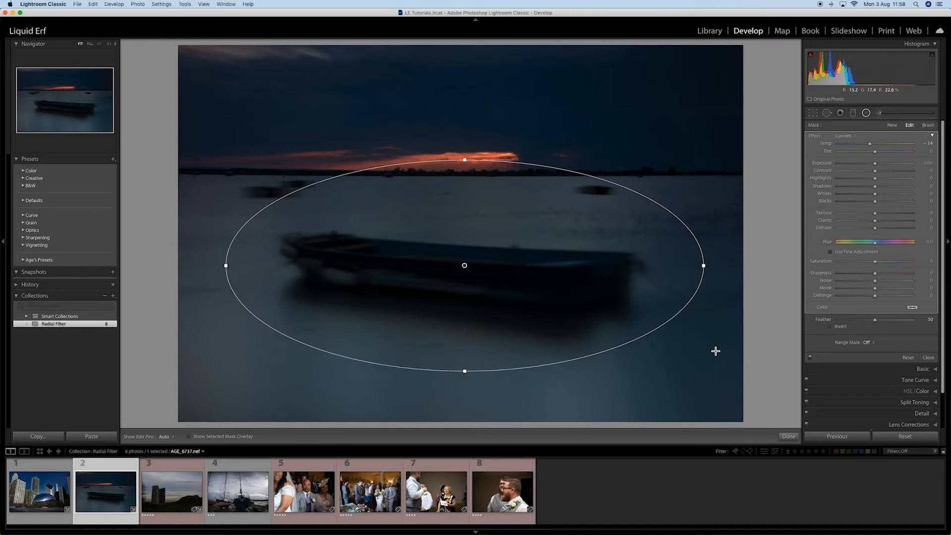
# Invert the boat's radial filter and set Exposure to 0.57, Contrast to 12 and Shadows to 64
pyautogui.moveTo(876, 168)
pyautogui.mouseDown()
pyautogui.moveTo(852, 167)
pyautogui.moveTo(888, 169)
pyautogui.moveTo(853, 168)
pyautogui.moveTo(887, 169)
pyautogui.moveTo(876, 170)
pyautogui.mouseUp()
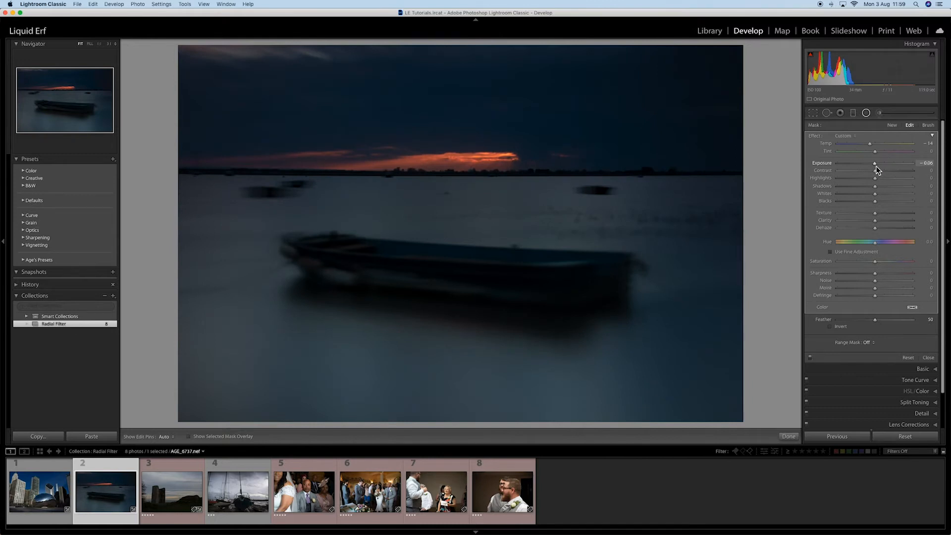
pyautogui.click(831, 326)
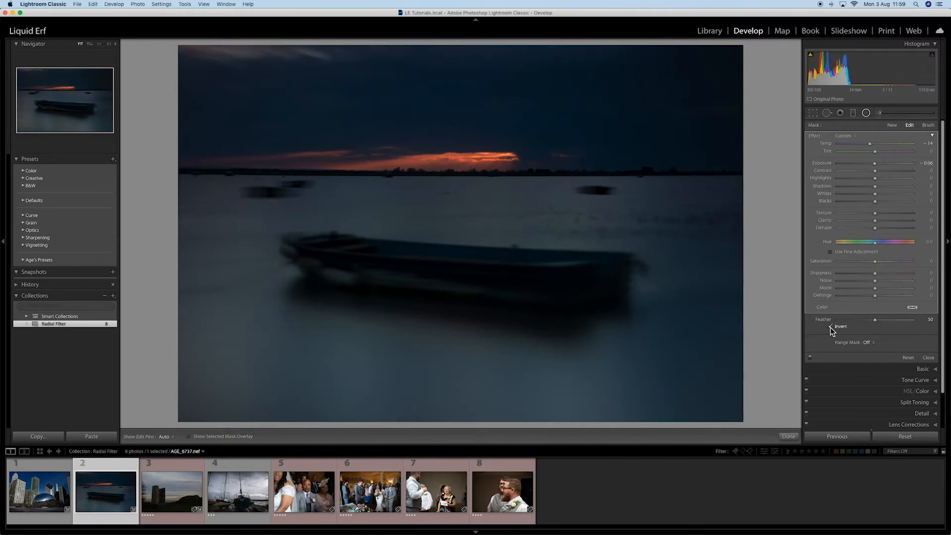
pyautogui.moveTo(875, 163)
pyautogui.mouseDown()
pyautogui.moveTo(883, 191)
pyautogui.moveTo(901, 191)
pyautogui.moveTo(884, 191)
pyautogui.moveTo(902, 192)
pyautogui.moveTo(879, 167)
pyautogui.moveTo(879, 175)
pyautogui.mouseUp()
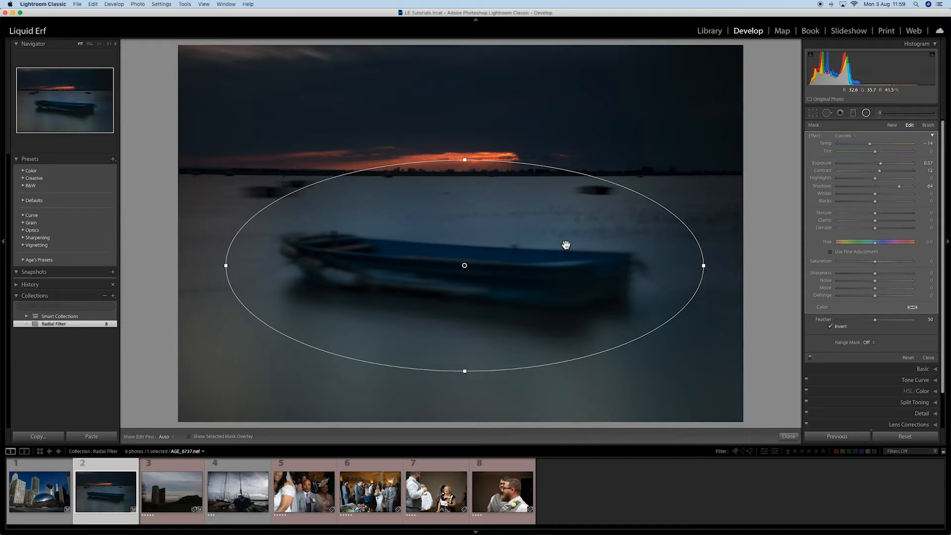
# Check the boat filter's mask overlay and compare the photo before and after with the edit pins hidden
pyautogui.press('o')
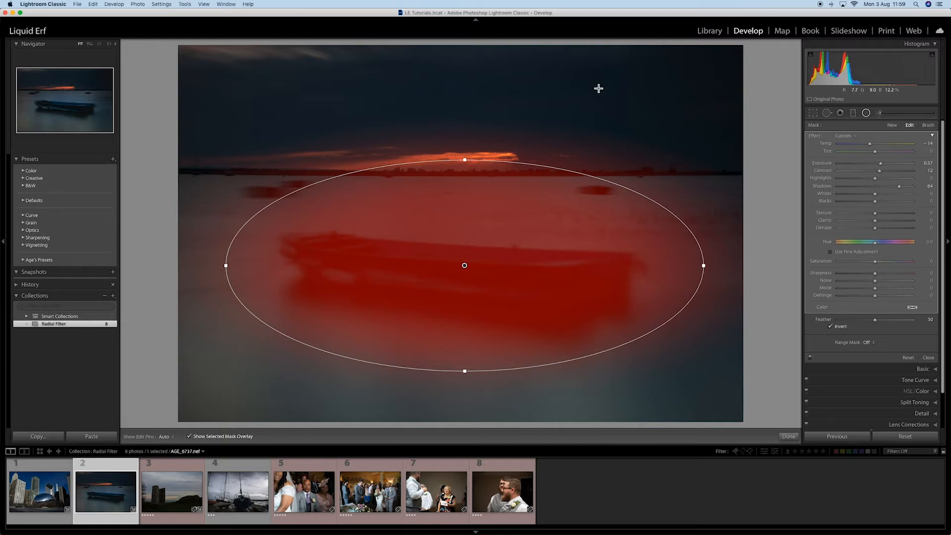
pyautogui.press('h')
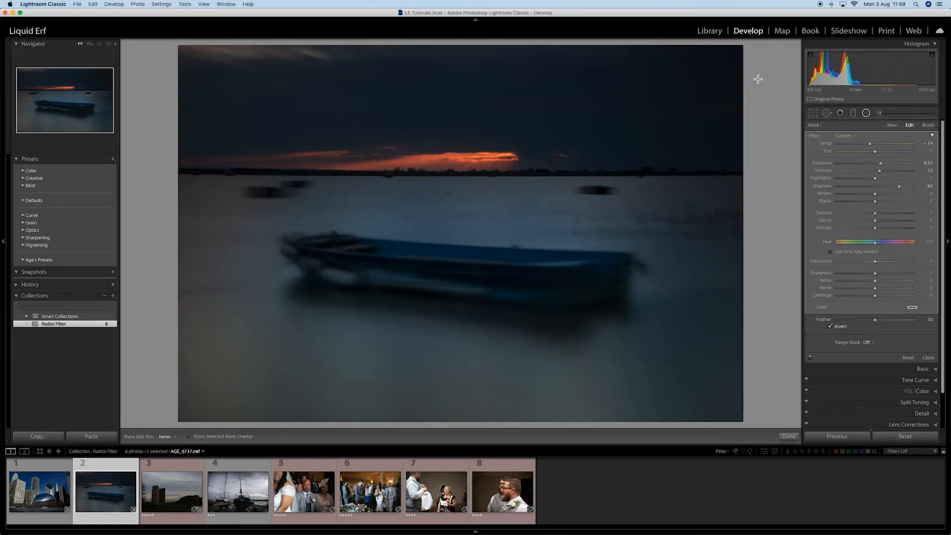
pyautogui.press('\\')
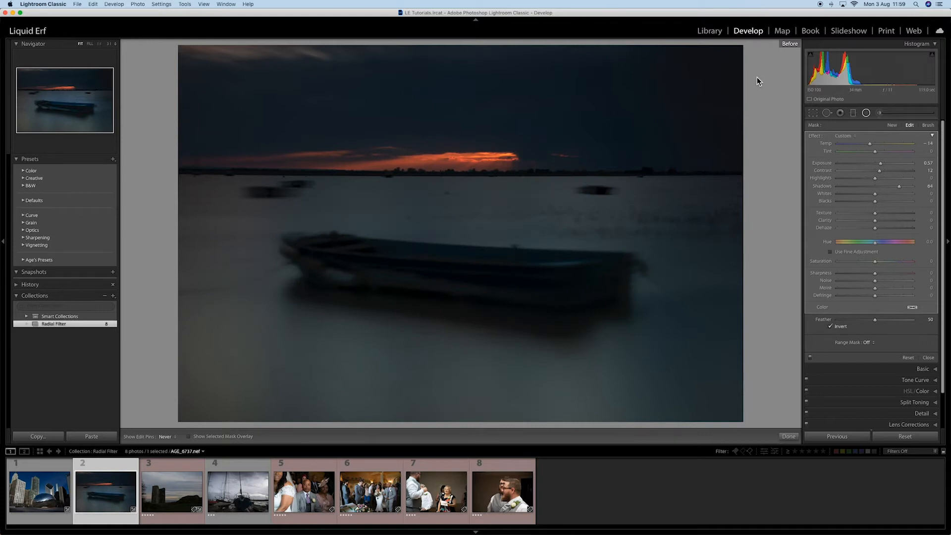
pyautogui.press('\\')
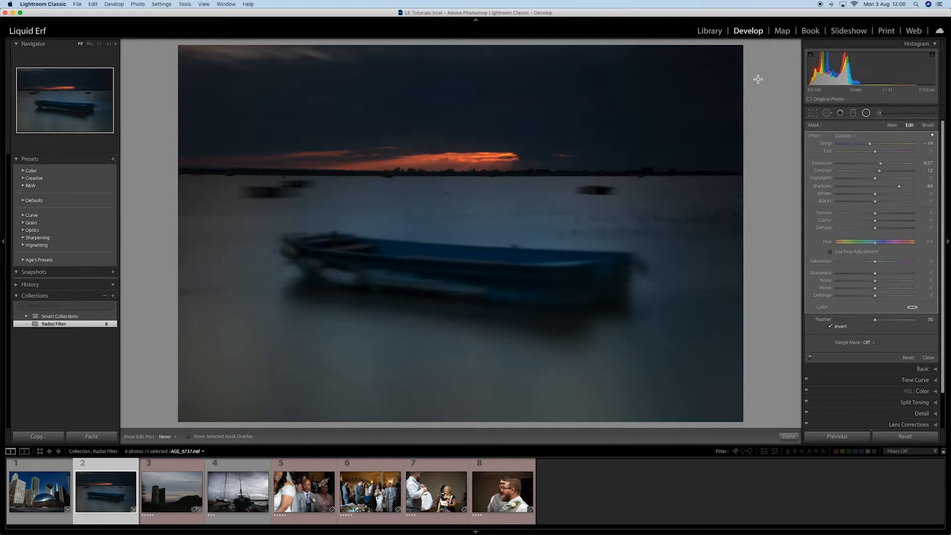
pyautogui.press('h')
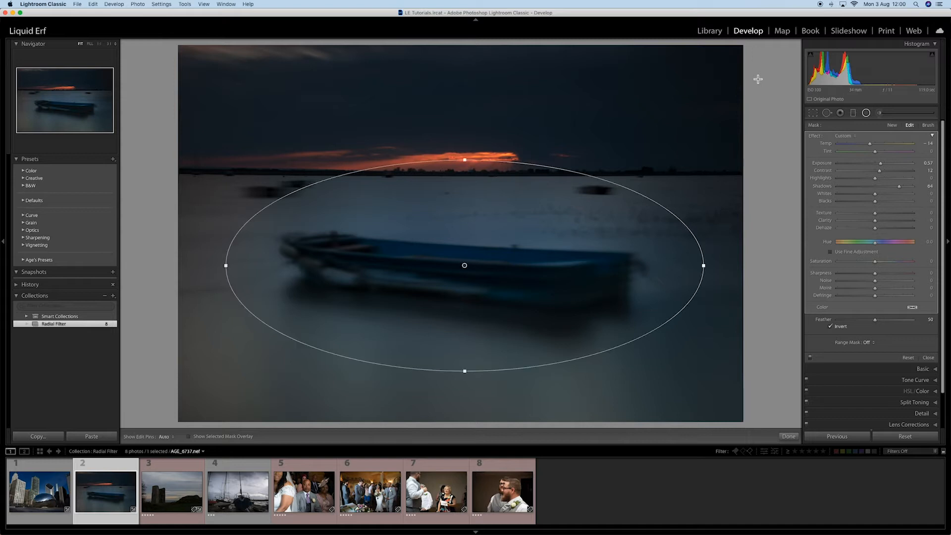
# Open the third photo, draw a radial filter ellipse around the castle tower, and narrow and centre it on the tower
pyautogui.click(167, 500)
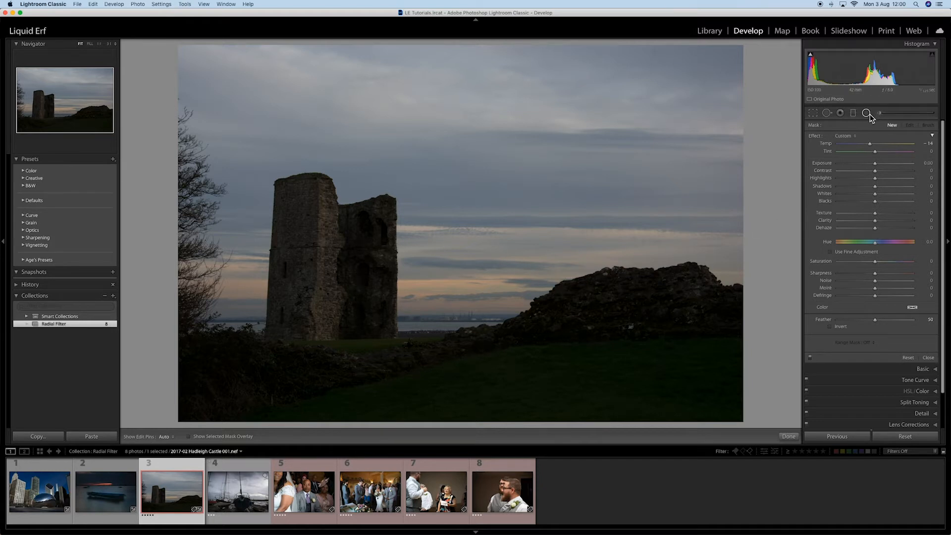
pyautogui.moveTo(341, 252); pyautogui.dragTo(495, 398)
pyautogui.moveTo(342, 255); pyautogui.dragTo(336, 260)
pyautogui.moveTo(489, 263); pyautogui.dragTo(465, 264)
pyautogui.moveTo(337, 259); pyautogui.dragTo(328, 256)
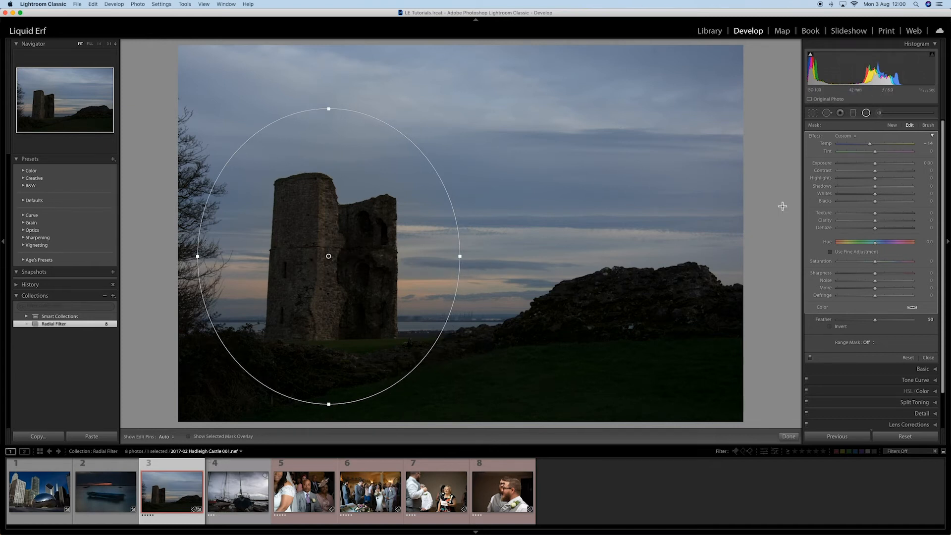
# Invert the tower's radial filter, set Exposure to 1.14, Shadows to 49, Texture to 8 and Clarity to 31, and compare with the original
pyautogui.click(881, 164)
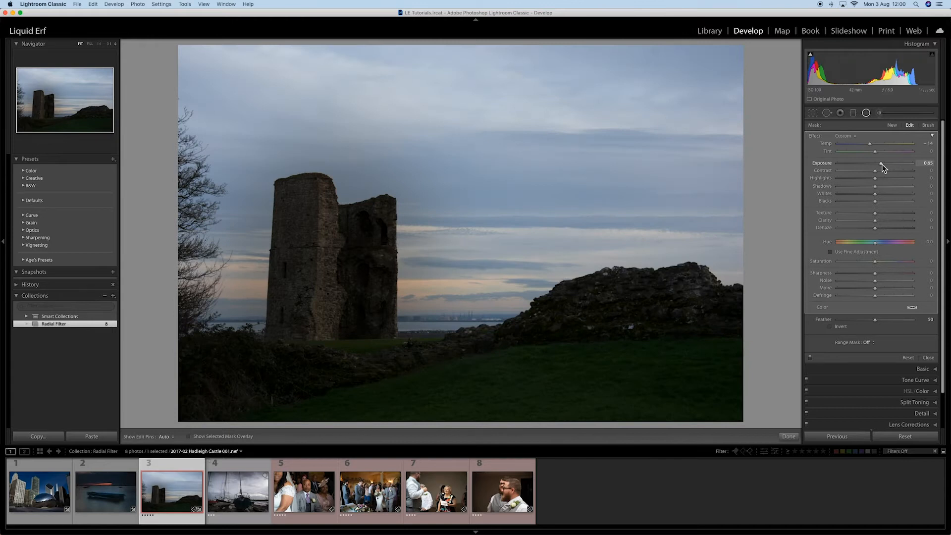
pyautogui.click(830, 326)
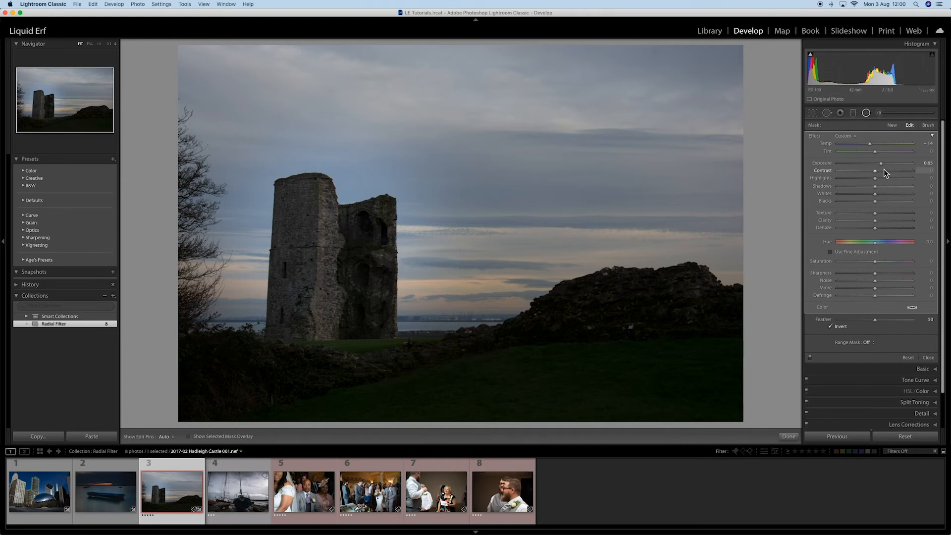
pyautogui.click(887, 220)
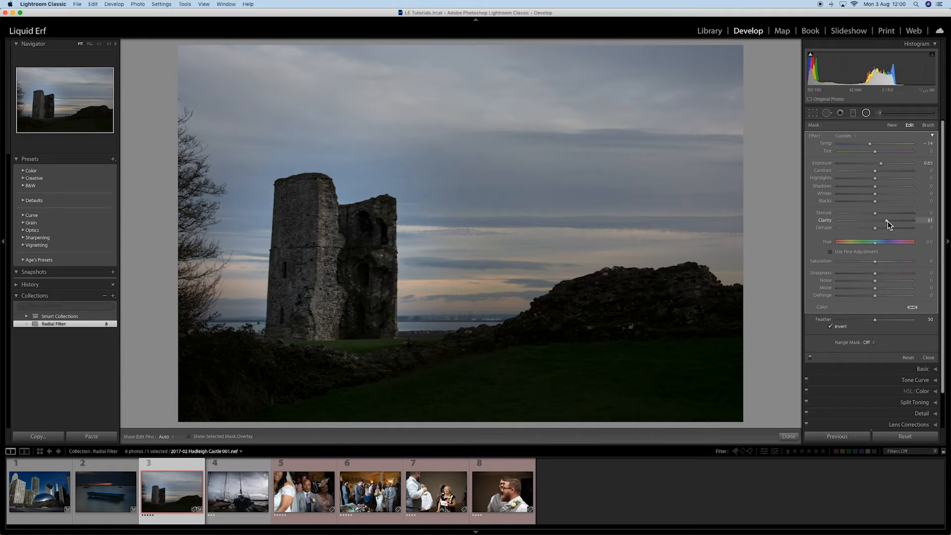
pyautogui.click(878, 213)
pyautogui.moveTo(881, 163); pyautogui.dragTo(894, 191)
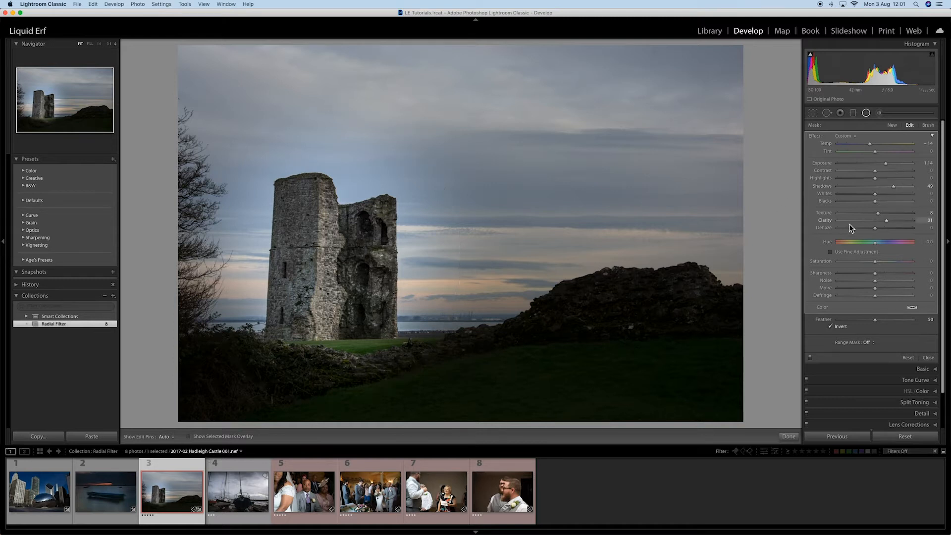
pyautogui.press('\\')
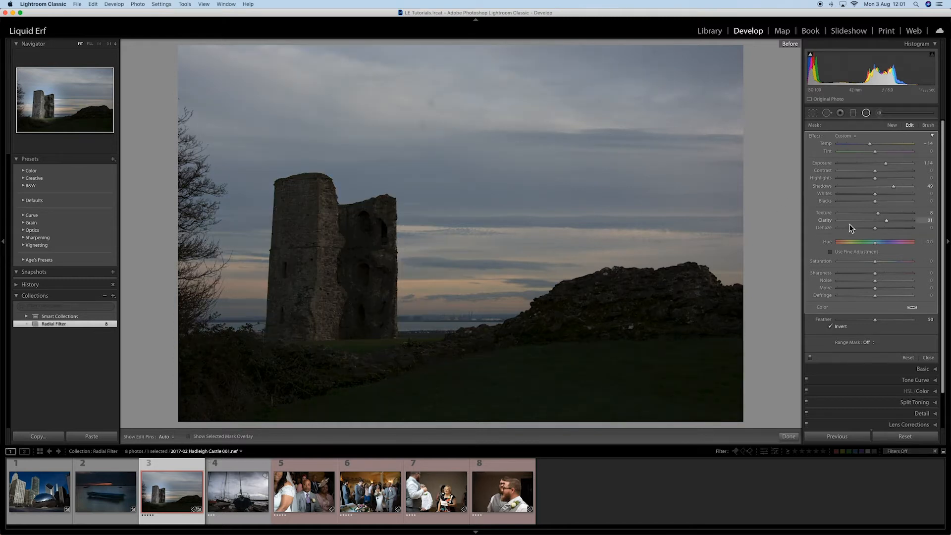
pyautogui.press('\\')
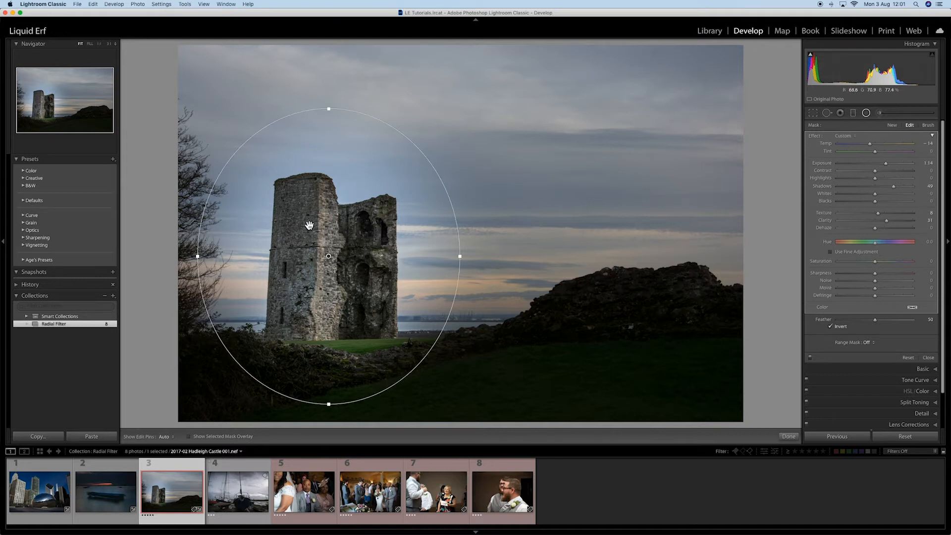
# Show the mask overlay and erase the filter from the sky just right of the tower using an Auto Mask brush, size 9, feather 79
pyautogui.click(929, 127)
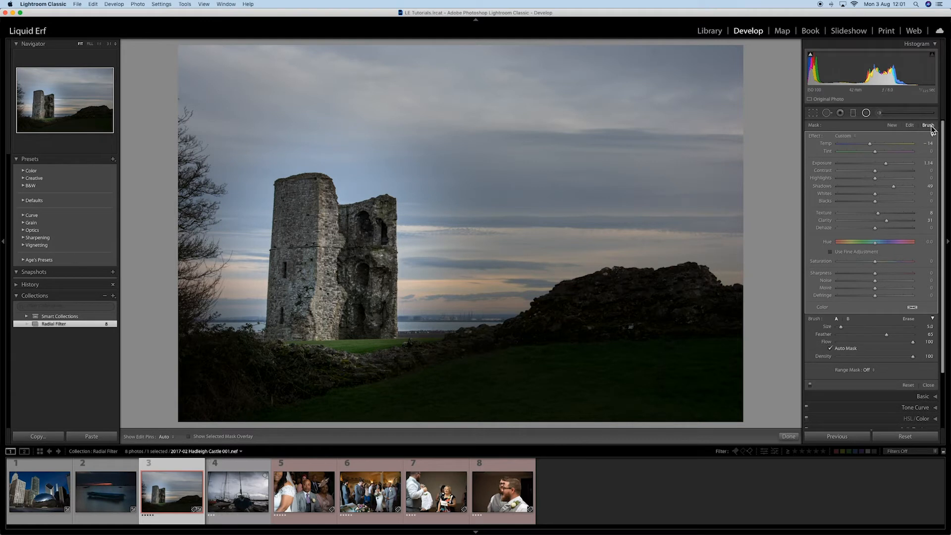
pyautogui.press('o')
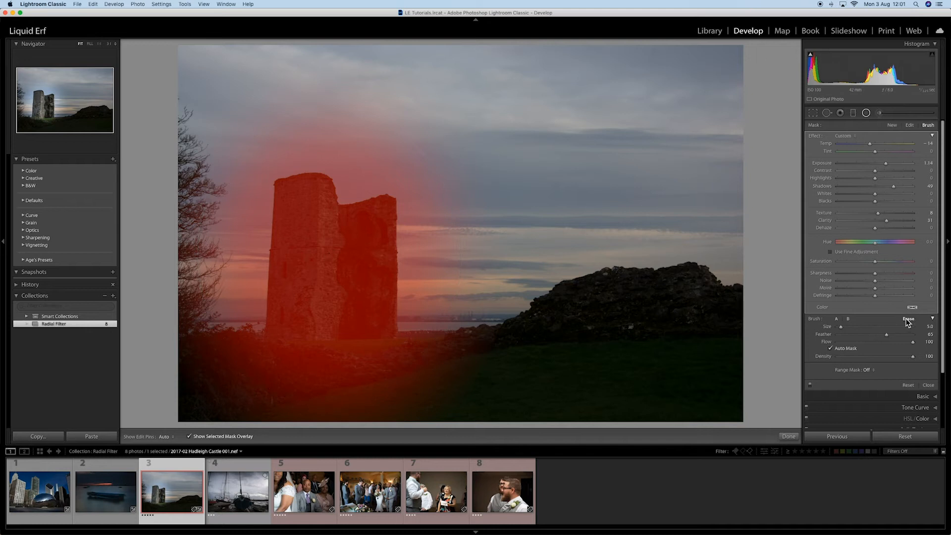
pyautogui.moveTo(431, 238)
pyautogui.mouseDown()
pyautogui.moveTo(435, 276)
pyautogui.moveTo(446, 257)
pyautogui.moveTo(454, 272)
pyautogui.moveTo(443, 220)
pyautogui.moveTo(465, 253)
pyautogui.mouseUp()
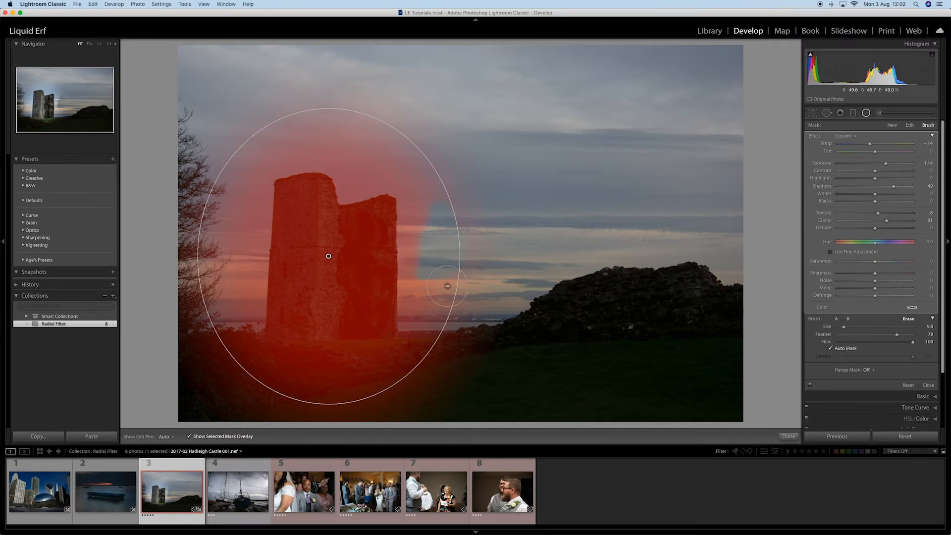
pyautogui.press('h')
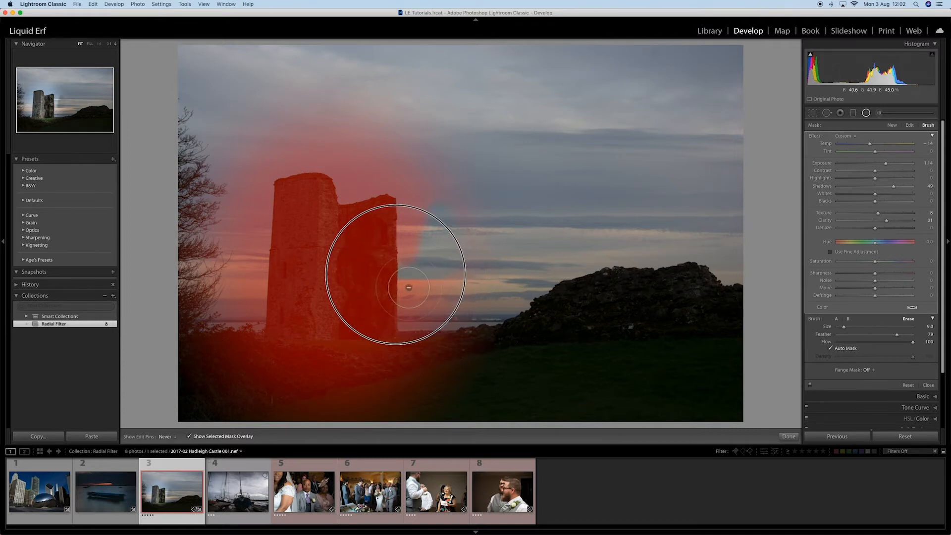
pyautogui.moveTo(427, 289)
pyautogui.mouseDown()
pyautogui.moveTo(409, 204)
pyautogui.moveTo(354, 213)
pyautogui.moveTo(331, 179)
pyautogui.moveTo(291, 183)
pyautogui.moveTo(273, 252)
pyautogui.moveTo(270, 334)
pyautogui.moveTo(210, 335)
pyautogui.moveTo(225, 310)
pyautogui.moveTo(249, 169)
pyautogui.moveTo(296, 146)
pyautogui.moveTo(339, 151)
pyautogui.moveTo(365, 183)
pyautogui.moveTo(314, 157)
pyautogui.moveTo(265, 172)
pyautogui.moveTo(244, 227)
pyautogui.moveTo(285, 169)
pyautogui.moveTo(239, 318)
pyautogui.moveTo(267, 171)
pyautogui.moveTo(349, 156)
pyautogui.moveTo(369, 178)
pyautogui.moveTo(410, 183)
pyautogui.moveTo(427, 211)
pyautogui.moveTo(435, 289)
pyautogui.moveTo(432, 312)
pyautogui.moveTo(422, 293)
pyautogui.moveTo(412, 297)
pyautogui.moveTo(415, 338)
pyautogui.moveTo(504, 338)
pyautogui.moveTo(449, 323)
pyautogui.moveTo(450, 292)
pyautogui.moveTo(488, 316)
pyautogui.moveTo(429, 321)
pyautogui.mouseUp()
# Enlarge the eraser to size 17 and erase the mask from the rest of the sky above and around the tower
pyautogui.scroll(3, 490, 311)
pyautogui.scroll(-6, 453, 324)
pyautogui.scroll(5, 471, 282)
pyautogui.moveTo(470, 250)
pyautogui.mouseDown()
pyautogui.moveTo(460, 212)
pyautogui.moveTo(421, 160)
pyautogui.mouseUp()
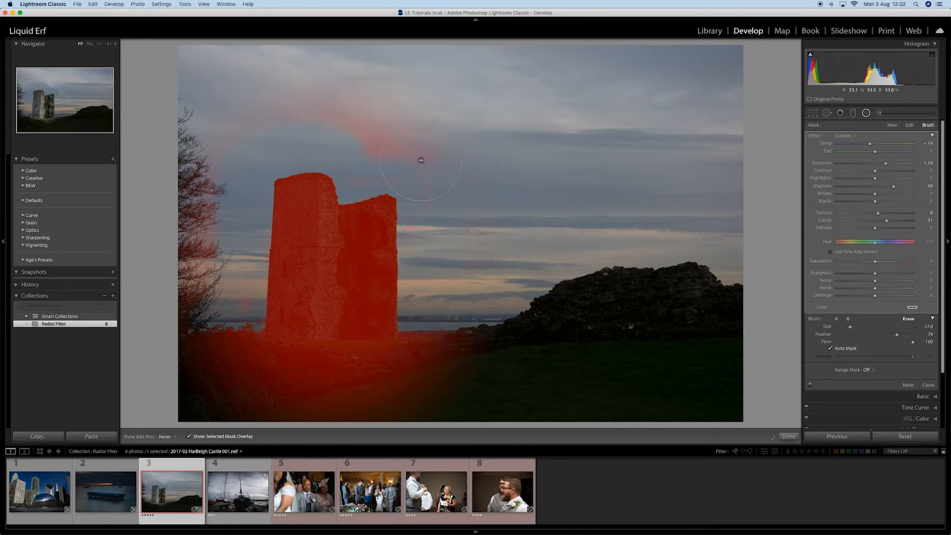
pyautogui.moveTo(398, 107)
pyautogui.mouseDown()
pyautogui.moveTo(227, 257)
pyautogui.moveTo(213, 307)
pyautogui.moveTo(157, 202)
pyautogui.moveTo(357, 80)
pyautogui.mouseUp()
pyautogui.moveTo(462, 156); pyautogui.dragTo(255, 255)
# Reduce the eraser to size 4, turn off Auto Mask, and erase the leftover mask from the tree and sky left of the tower
pyautogui.scroll(-6, 252, 256)
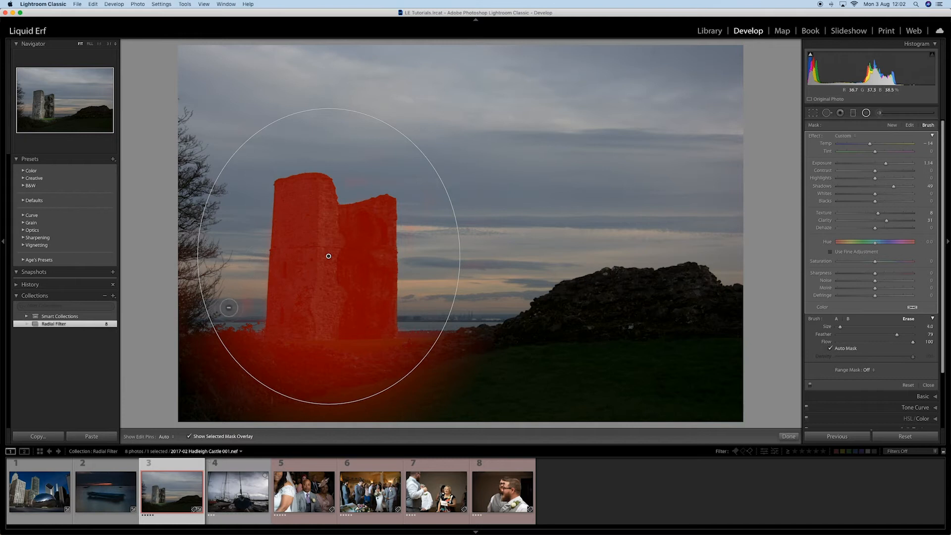
pyautogui.moveTo(238, 307)
pyautogui.mouseDown()
pyautogui.moveTo(244, 290)
pyautogui.moveTo(253, 309)
pyautogui.mouseUp()
pyautogui.click(830, 349)
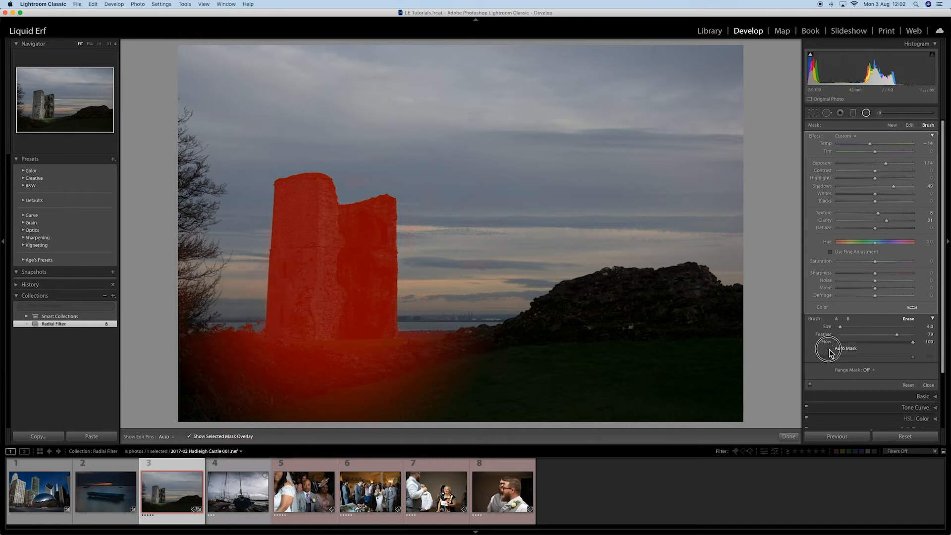
pyautogui.moveTo(511, 288)
pyautogui.mouseDown()
pyautogui.moveTo(449, 304)
pyautogui.moveTo(433, 260)
pyautogui.moveTo(419, 280)
pyautogui.moveTo(415, 226)
pyautogui.moveTo(499, 237)
pyautogui.moveTo(450, 233)
pyautogui.mouseUp()
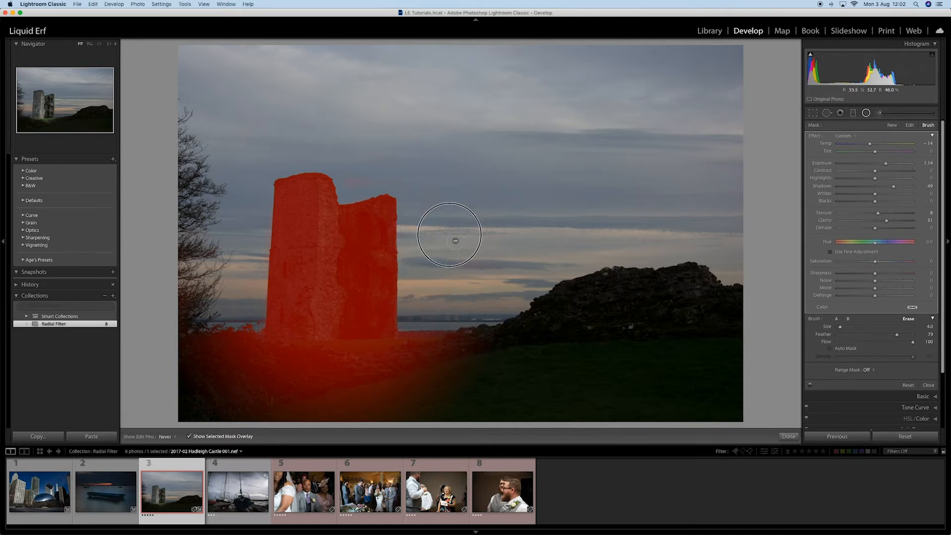
pyautogui.moveTo(247, 216); pyautogui.dragTo(233, 294)
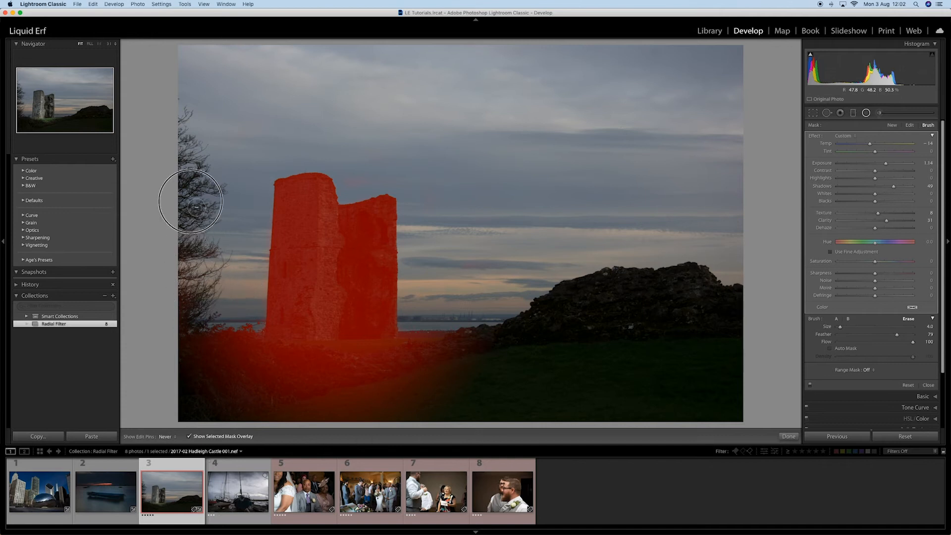
# Try erasing across the tower's right edge with Auto Mask off, and undo the brush stroke
pyautogui.press('h')
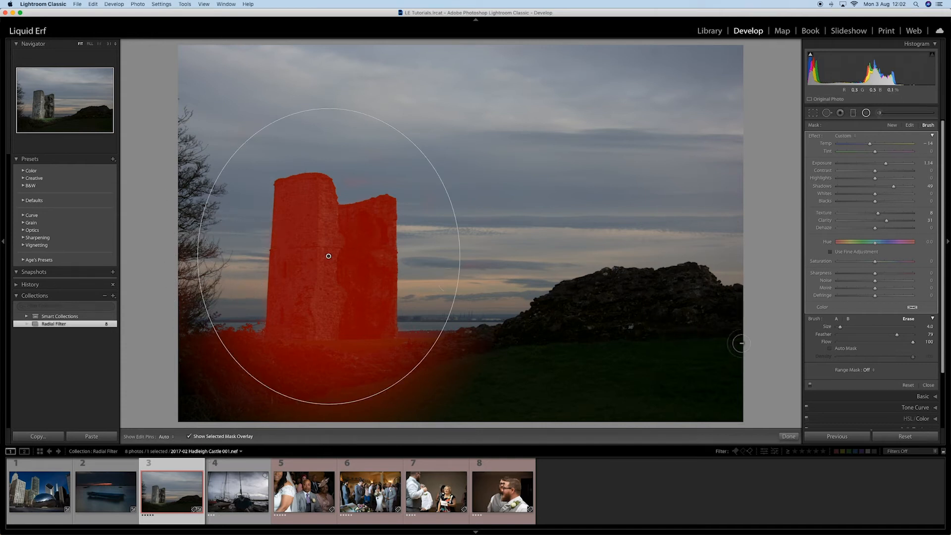
pyautogui.press('h')
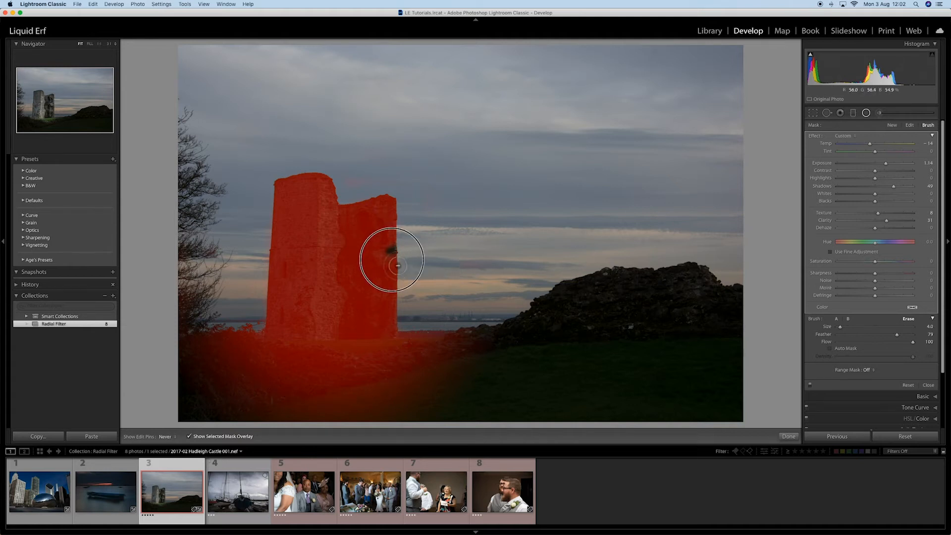
pyautogui.moveTo(382, 261); pyautogui.dragTo(403, 263)
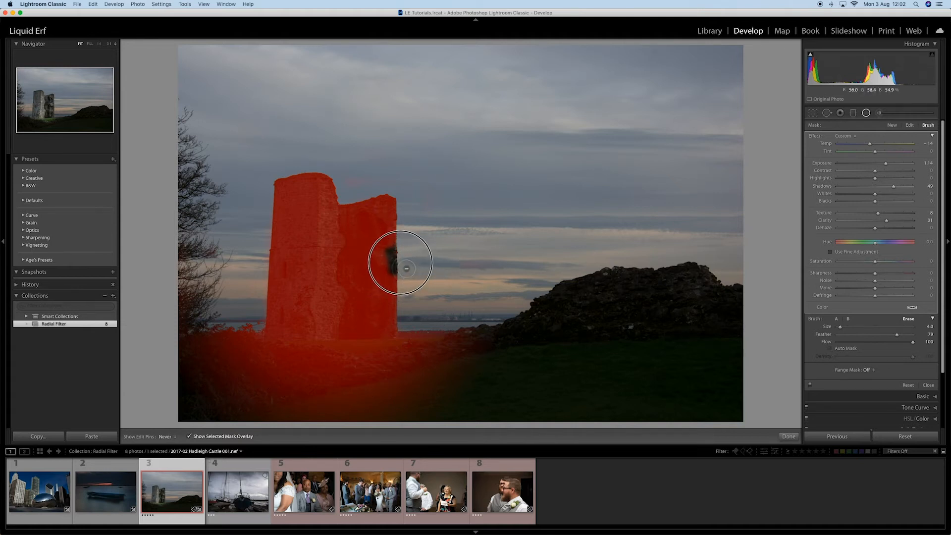
pyautogui.press('h')
pyautogui.press('super+z')
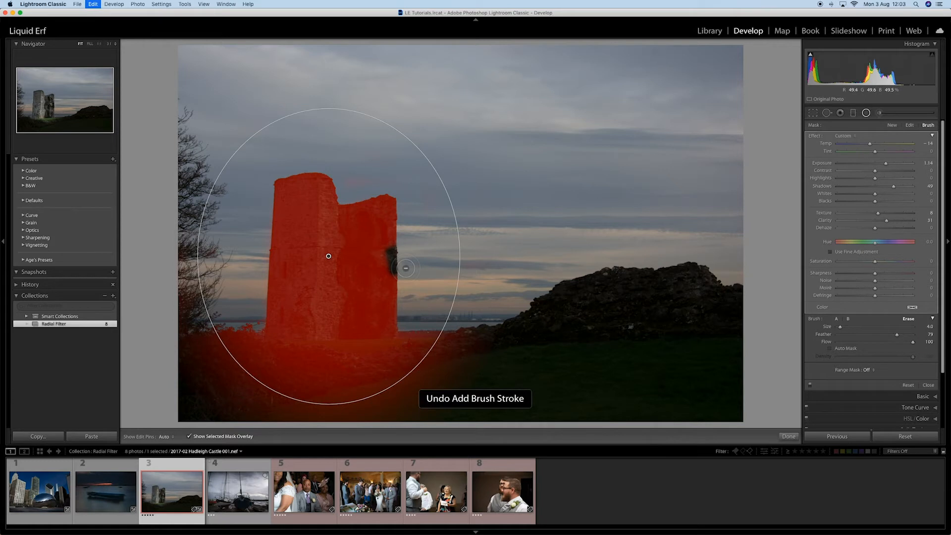
# Erase the remaining mask beside the left of the tower's base, reducing the eraser to size 1
pyautogui.moveTo(257, 323)
pyautogui.mouseDown()
pyautogui.moveTo(245, 331)
pyautogui.moveTo(264, 322)
pyautogui.mouseUp()
pyautogui.scroll(-3, 248, 331)
pyautogui.press('h')
# Hide the mask overlay and compare the castle photo before and after the radial filter
pyautogui.press('o')
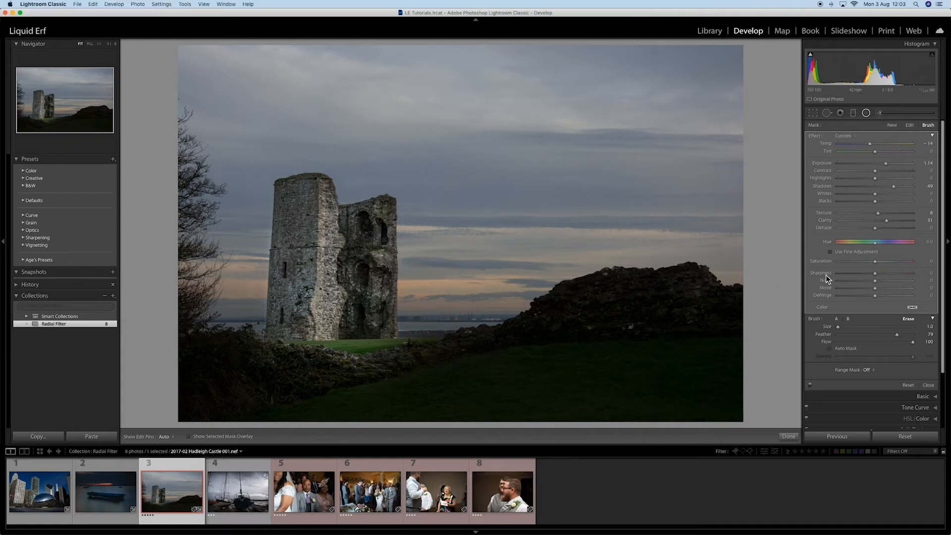
pyautogui.press('\\')
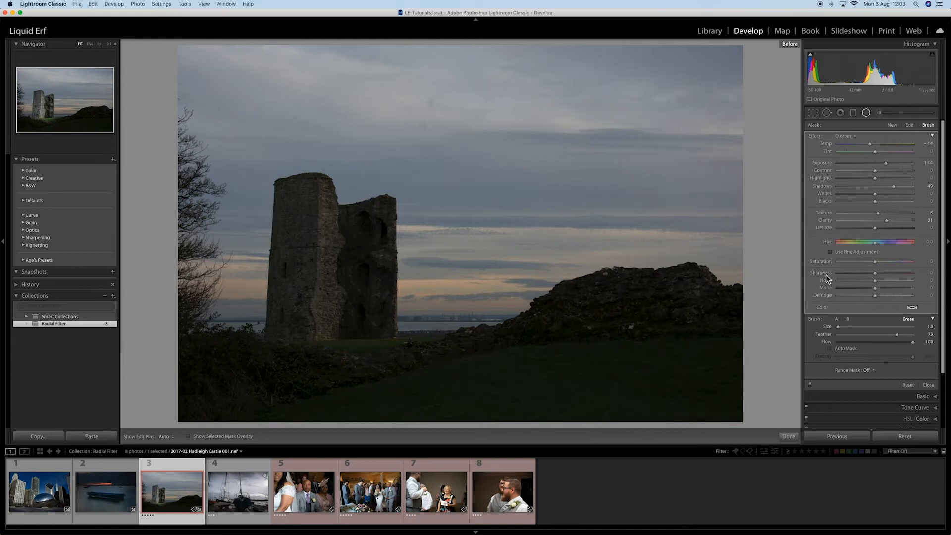
pyautogui.press('\\')
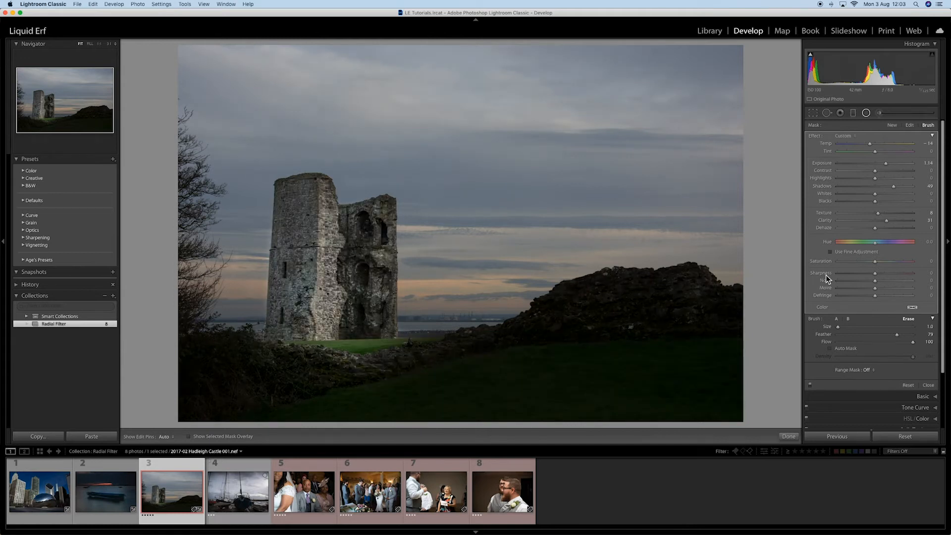
pyautogui.press('\\')
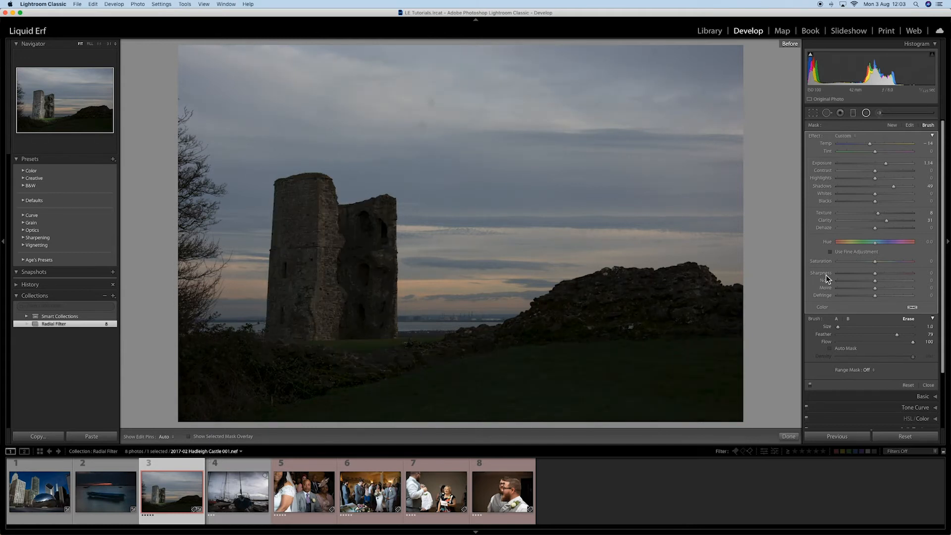
# Close the radial filter, set the whole castle photo's Shadows to +34 in the Basic adjustments, and compare it with the original
pyautogui.hotkey('shift', 'm')
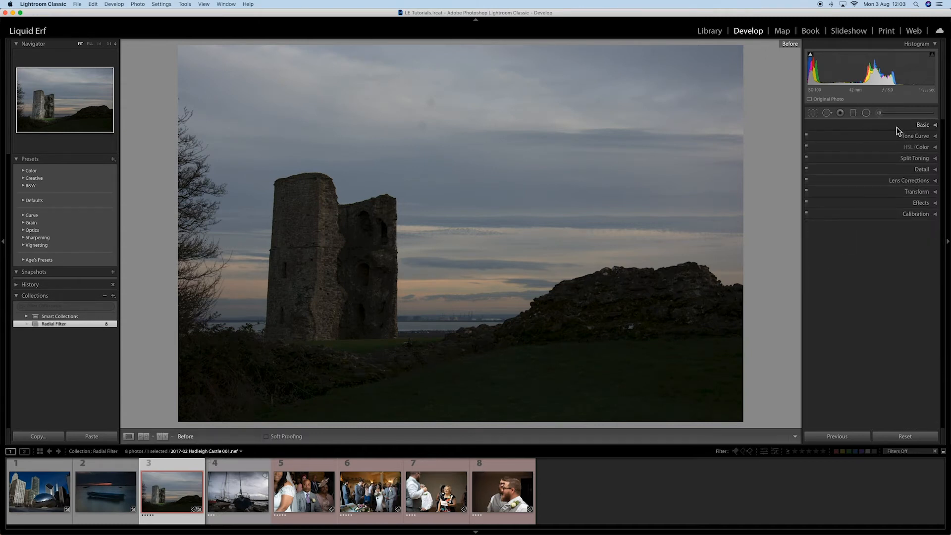
pyautogui.click(939, 127)
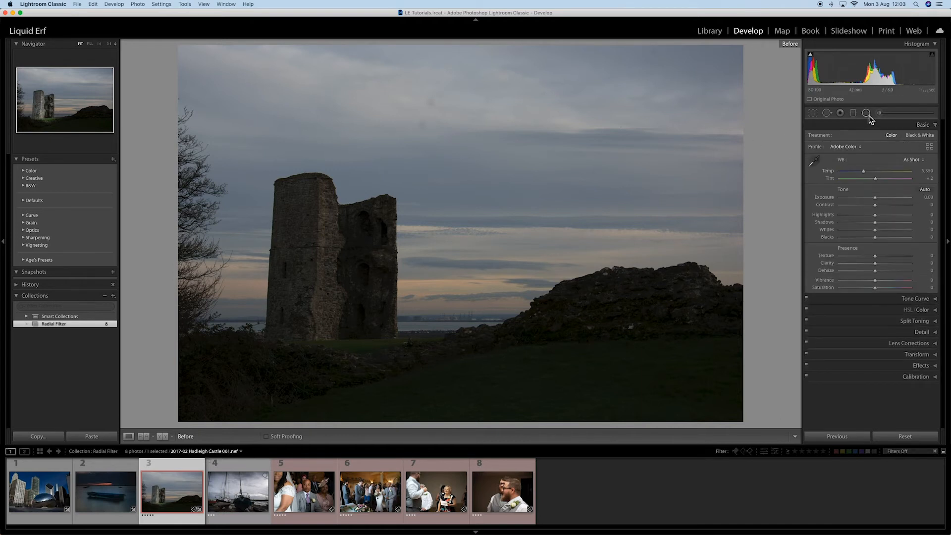
pyautogui.press('\\')
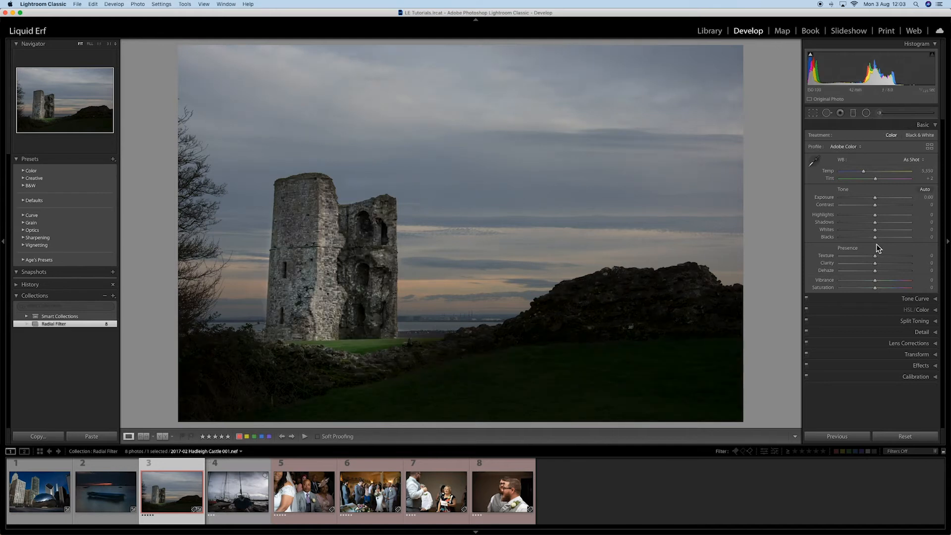
pyautogui.moveTo(876, 222)
pyautogui.mouseDown()
pyautogui.moveTo(905, 224)
pyautogui.moveTo(888, 227)
pyautogui.mouseUp()
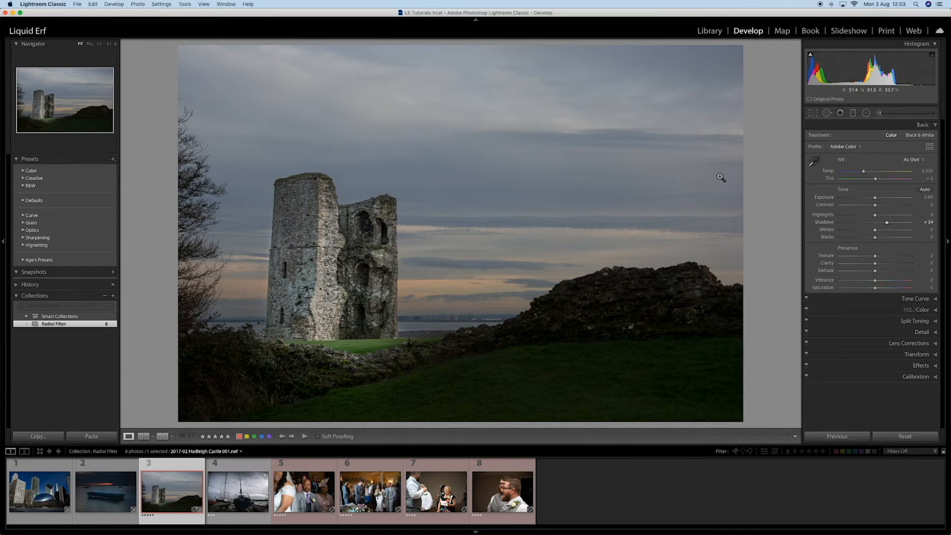
pyautogui.press('\\')
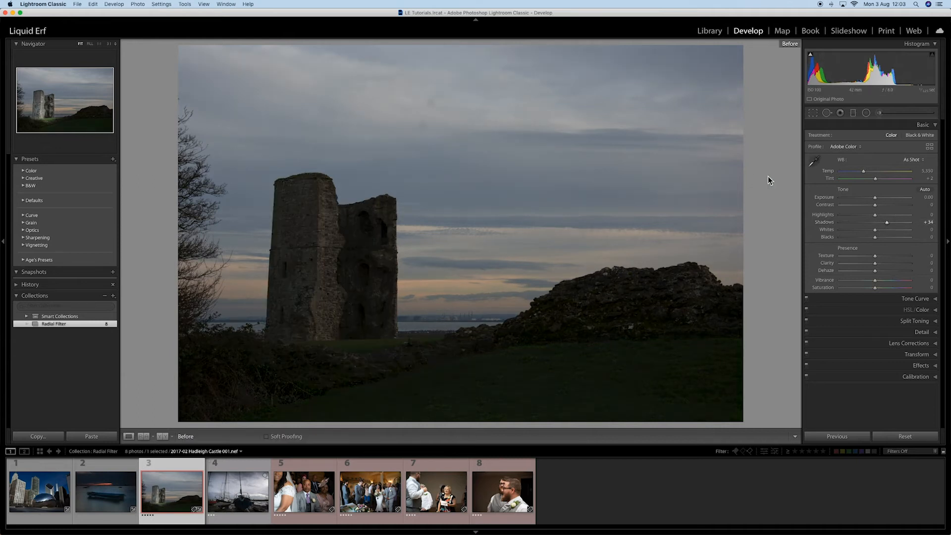
pyautogui.press('\\')
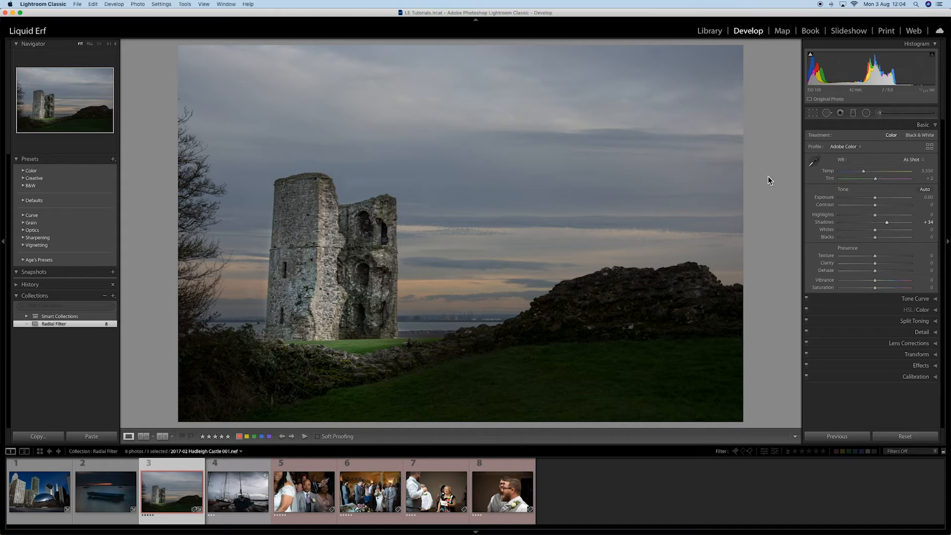
# Open the fourth photo, draw a radial filter ellipse around the blue boat, and narrow, shorten and centre it on the hull
pyautogui.press('Right')
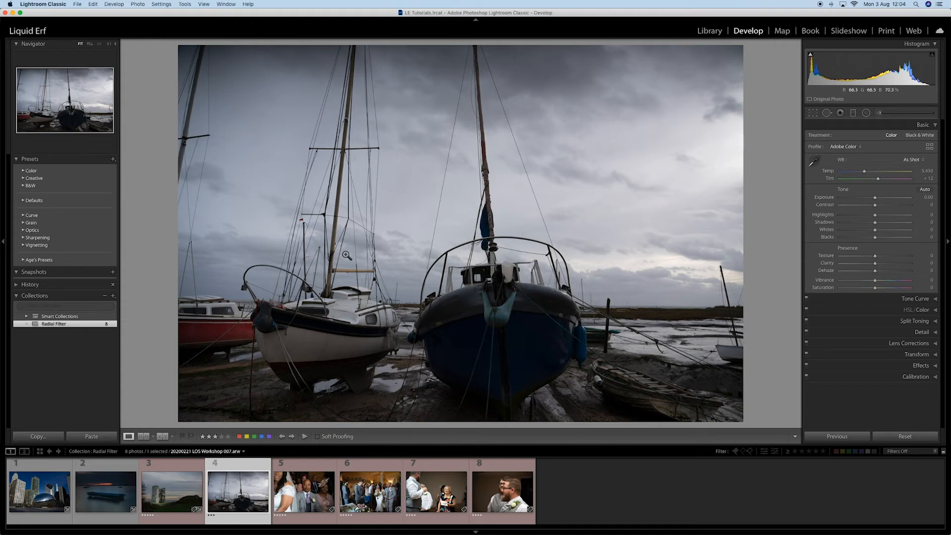
pyautogui.click(866, 112)
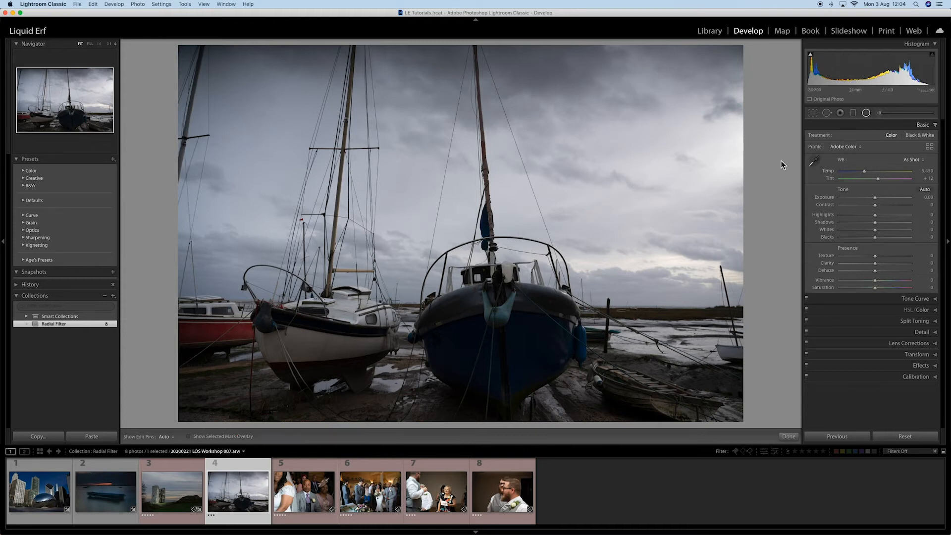
pyautogui.moveTo(493, 267); pyautogui.dragTo(632, 400)
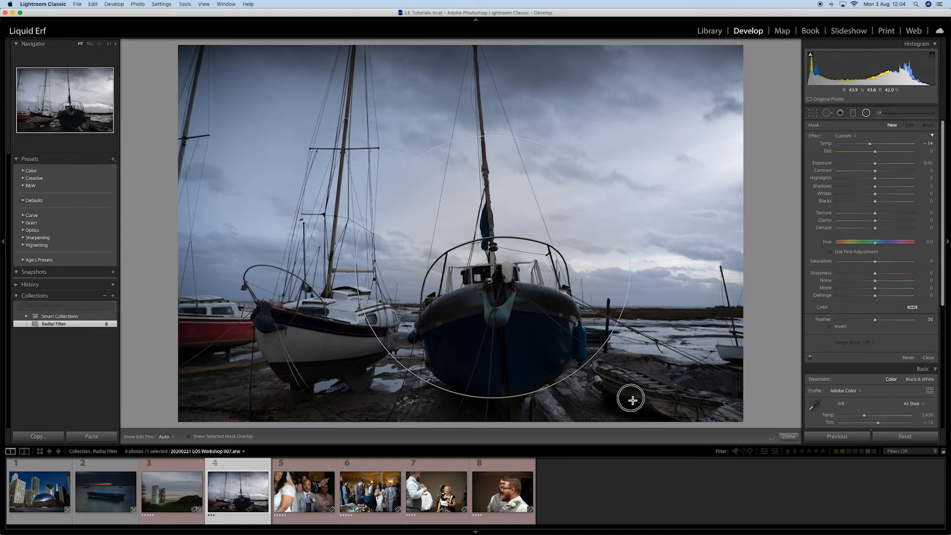
pyautogui.moveTo(492, 268); pyautogui.dragTo(495, 313)
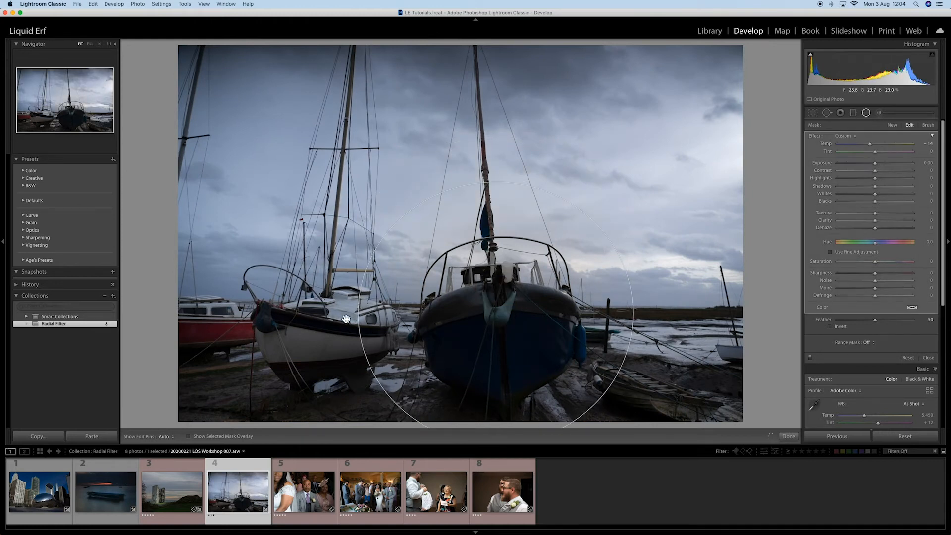
pyautogui.moveTo(358, 313); pyautogui.dragTo(372, 312)
pyautogui.moveTo(494, 184); pyautogui.dragTo(498, 207)
pyautogui.moveTo(498, 313); pyautogui.dragTo(504, 322)
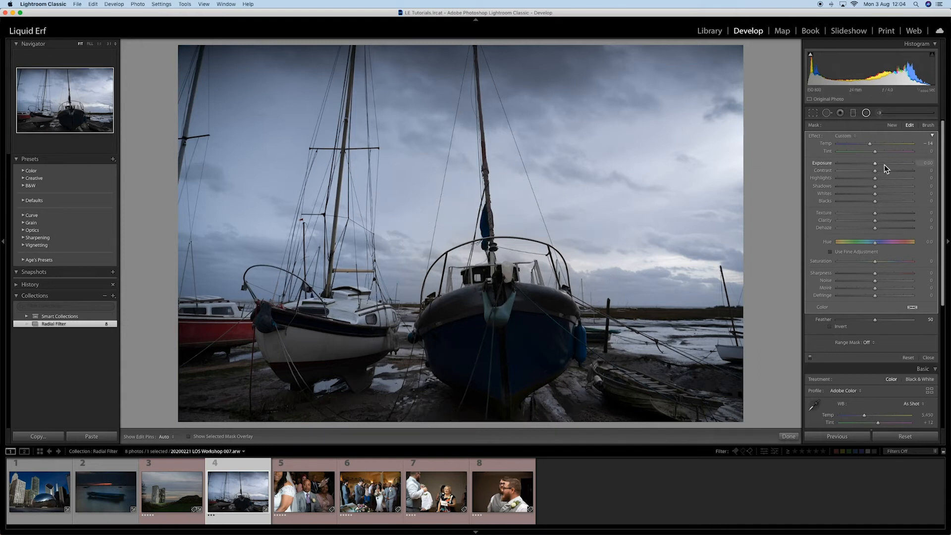
# Set the blue boat's radial filter Exposure to -1.37 to darken the surroundings
pyautogui.moveTo(864, 163); pyautogui.dragTo(863, 163)
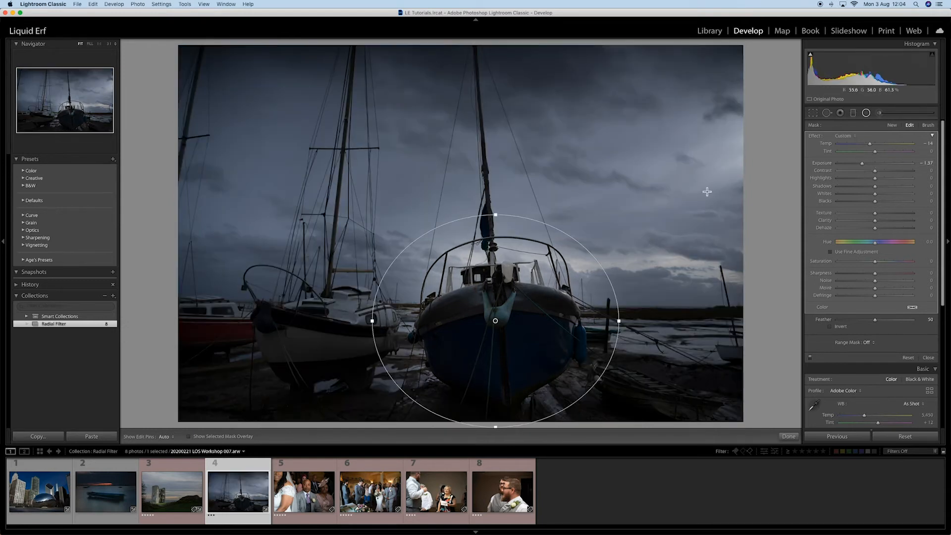
# Duplicate the blue boat's radial filter, invert the copy, and set its Exposure to 1.31 to brighten the hull
pyautogui.click(830, 326)
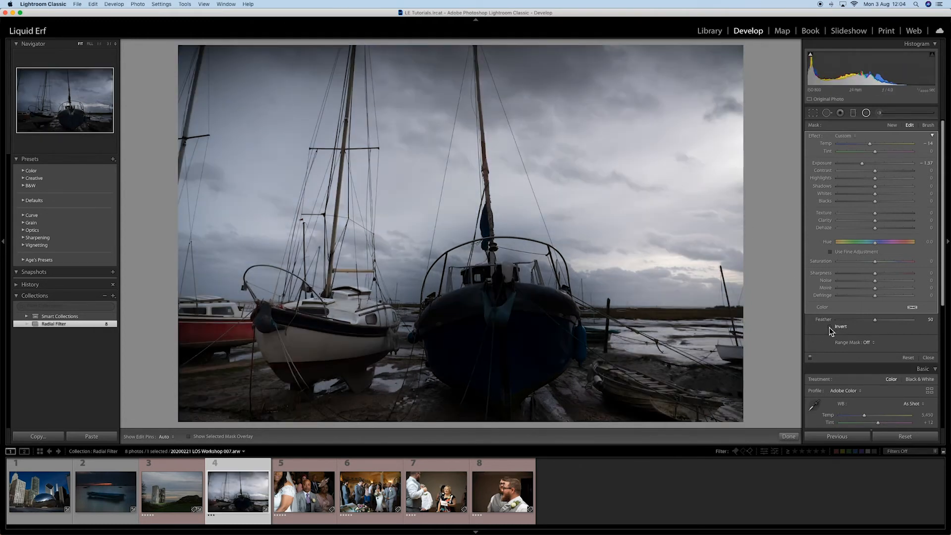
pyautogui.click(829, 327)
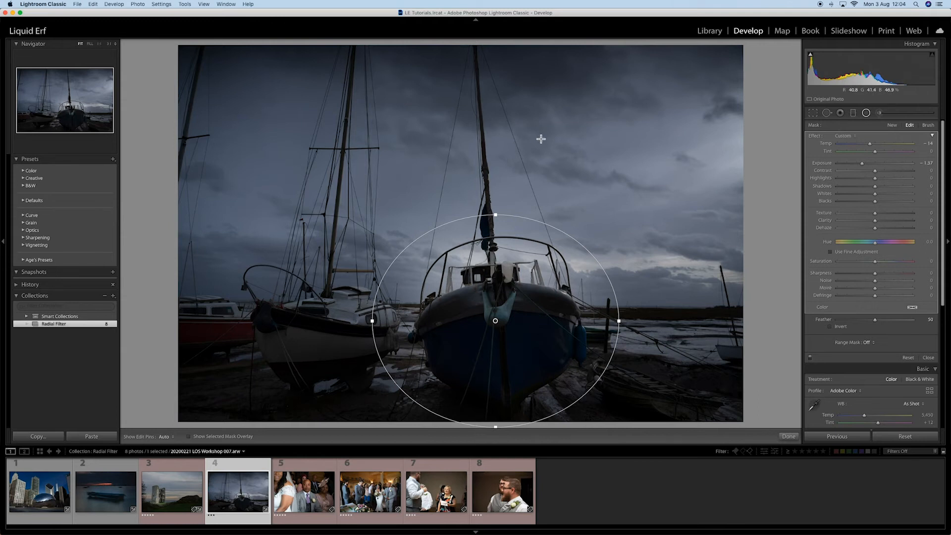
pyautogui.rightClick(497, 323)
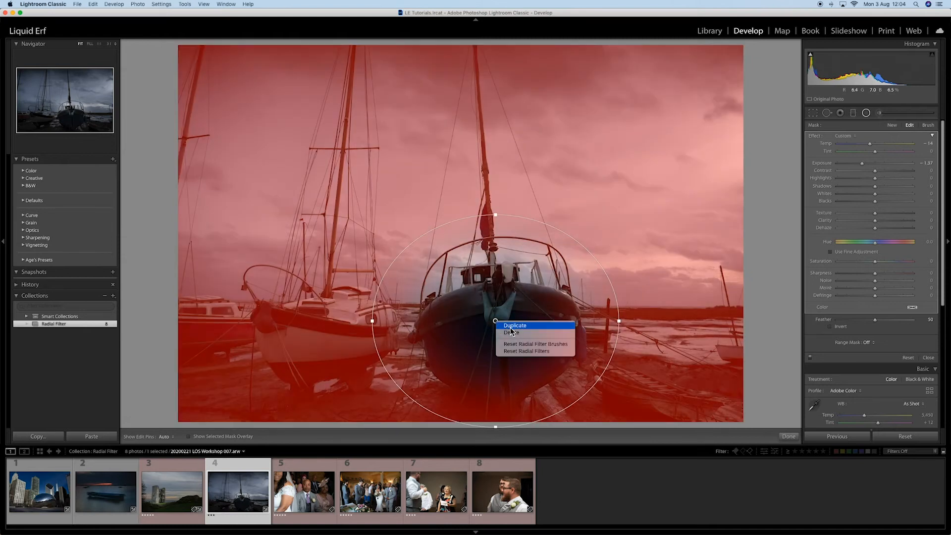
pyautogui.click(511, 327)
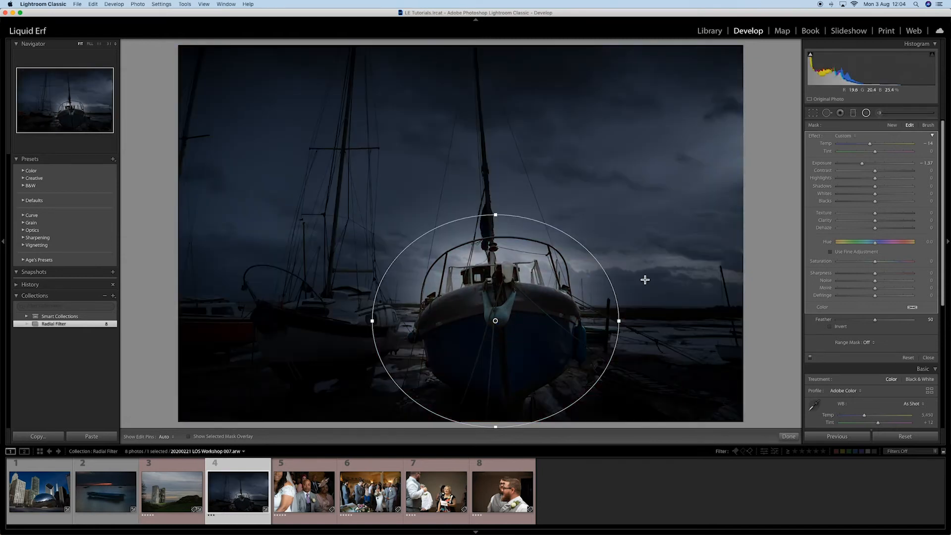
pyautogui.click(880, 163)
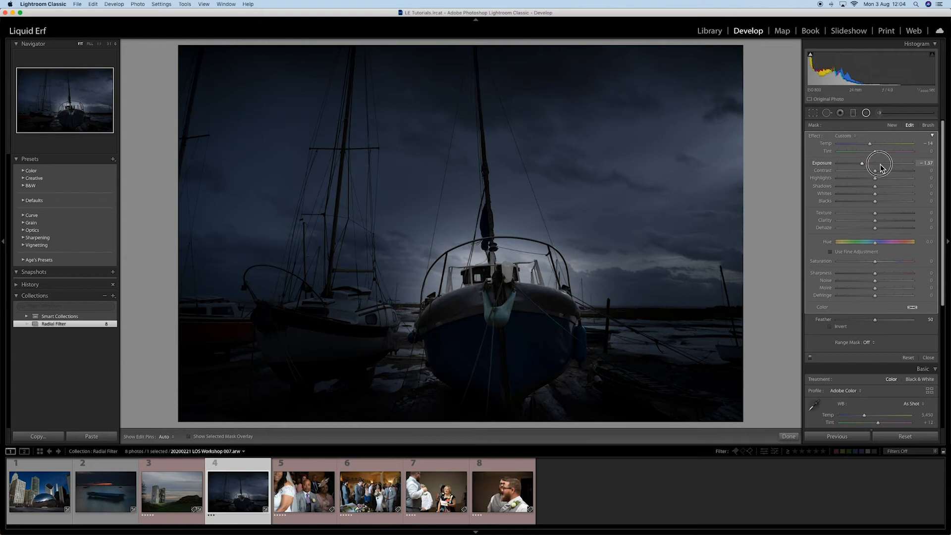
pyautogui.click(830, 327)
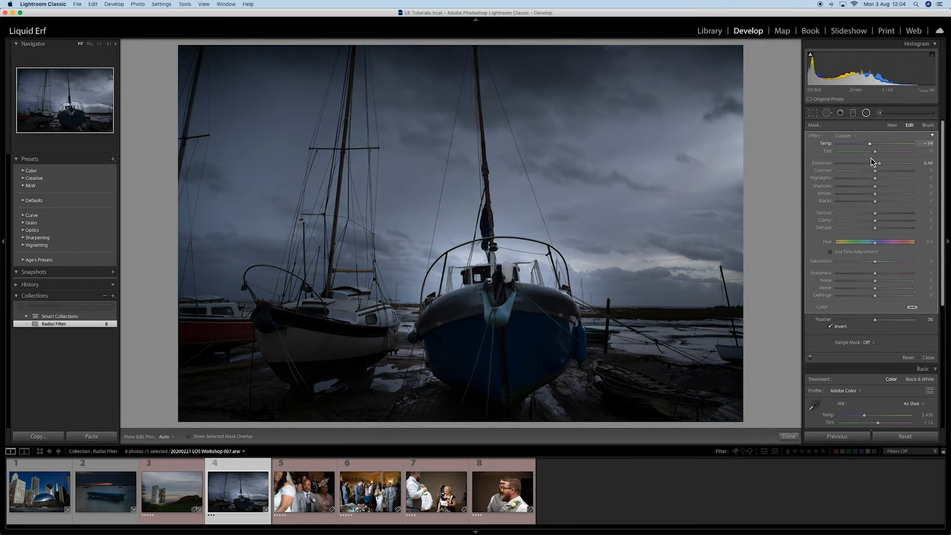
pyautogui.moveTo(881, 163); pyautogui.dragTo(887, 164)
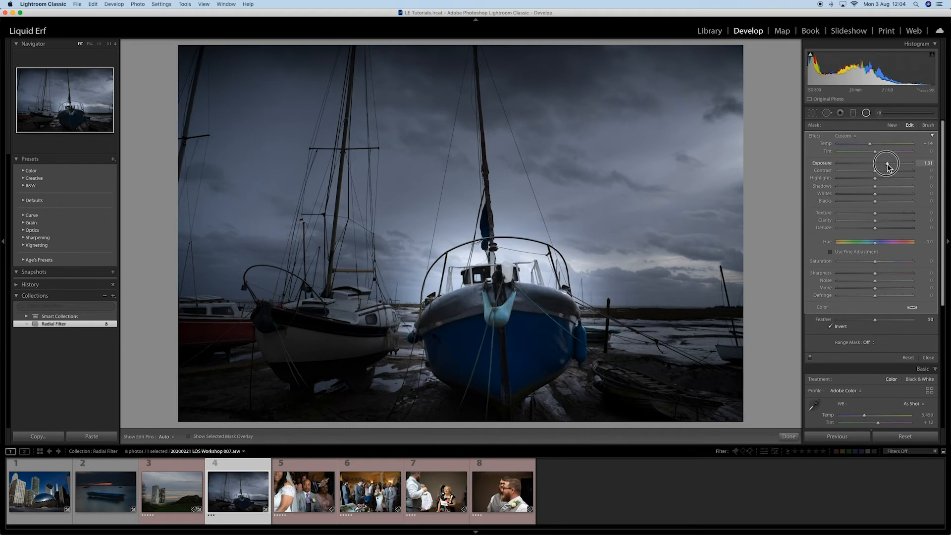
# Temporarily move the brightening filter into the sky to reach the original filter's pin, and place it back over the hull
pyautogui.moveTo(497, 321); pyautogui.dragTo(648, 177)
pyautogui.click(495, 321)
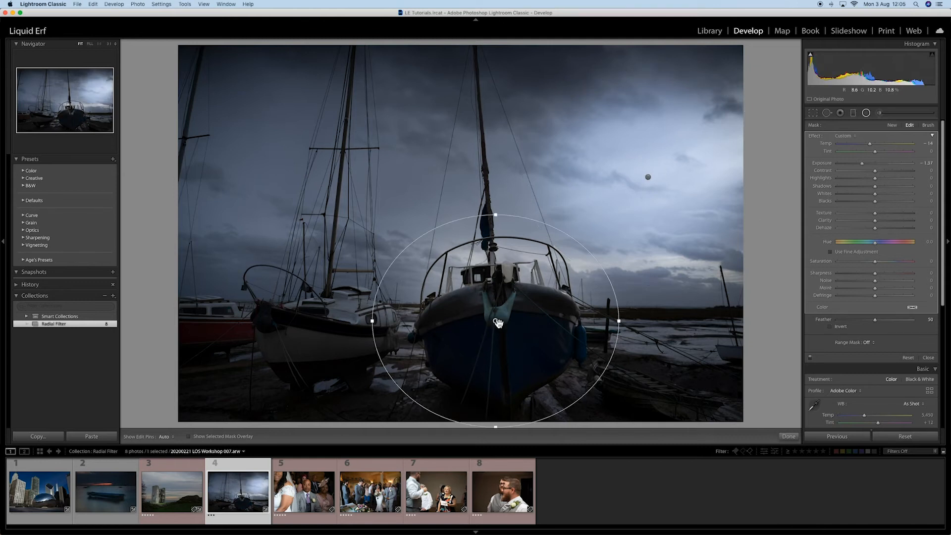
pyautogui.moveTo(498, 323)
pyautogui.moveTo(651, 179); pyautogui.dragTo(502, 333)
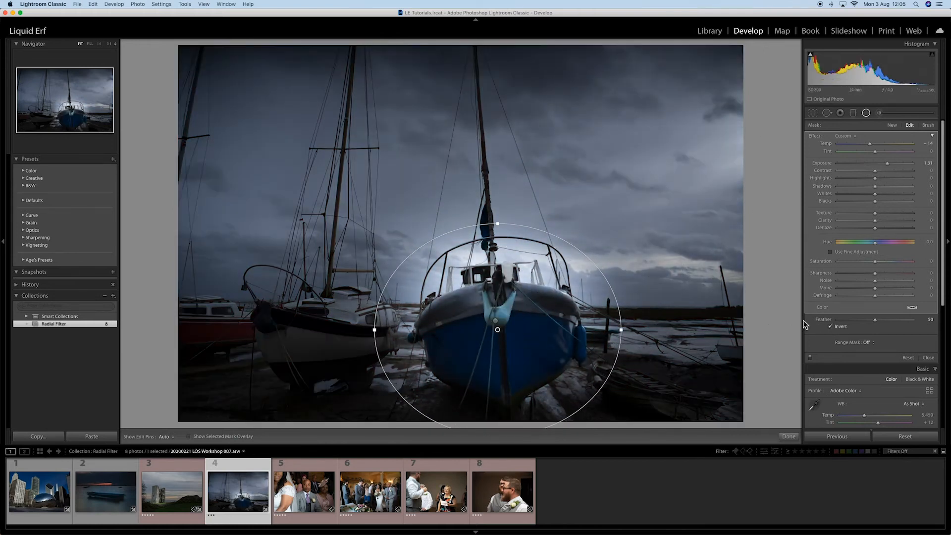
# Compare the boat photo before and after the two radial filters
pyautogui.press('\\')
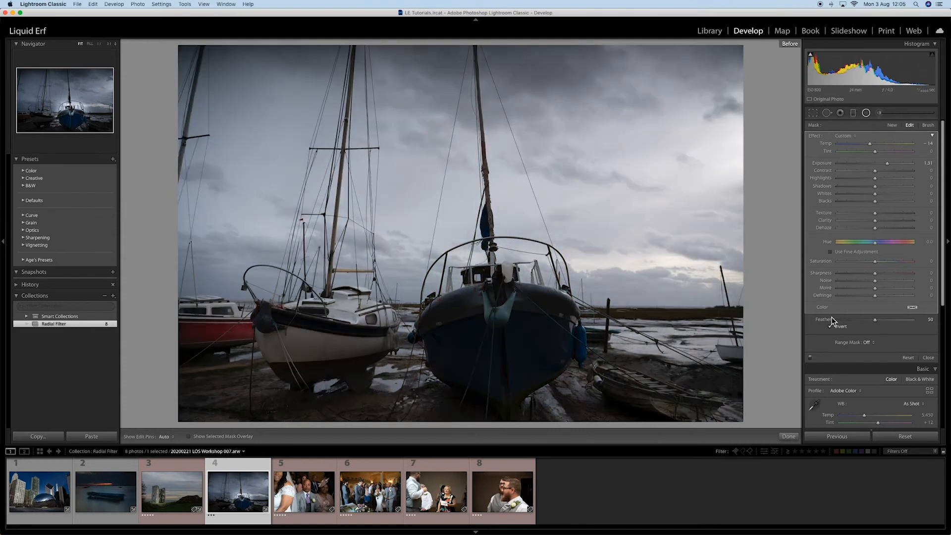
pyautogui.press('\\')
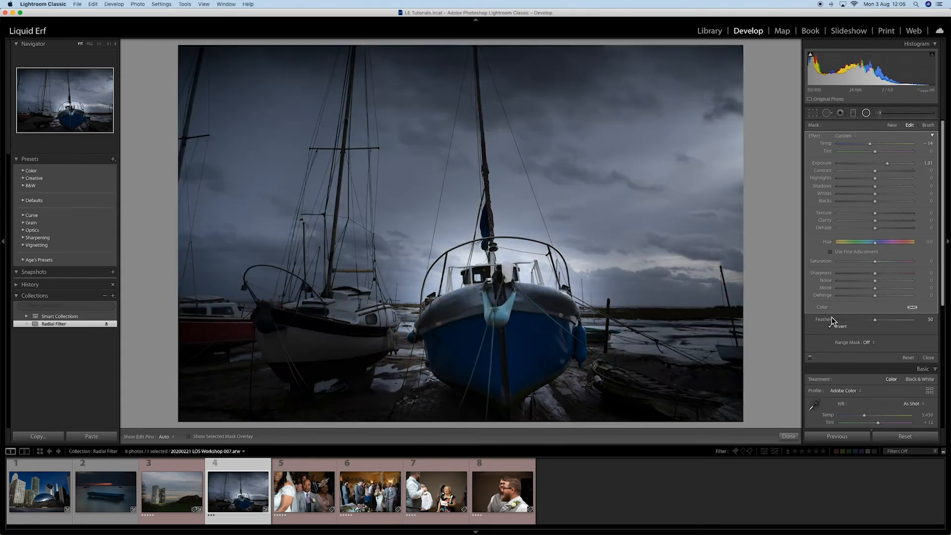
pyautogui.click(830, 326)
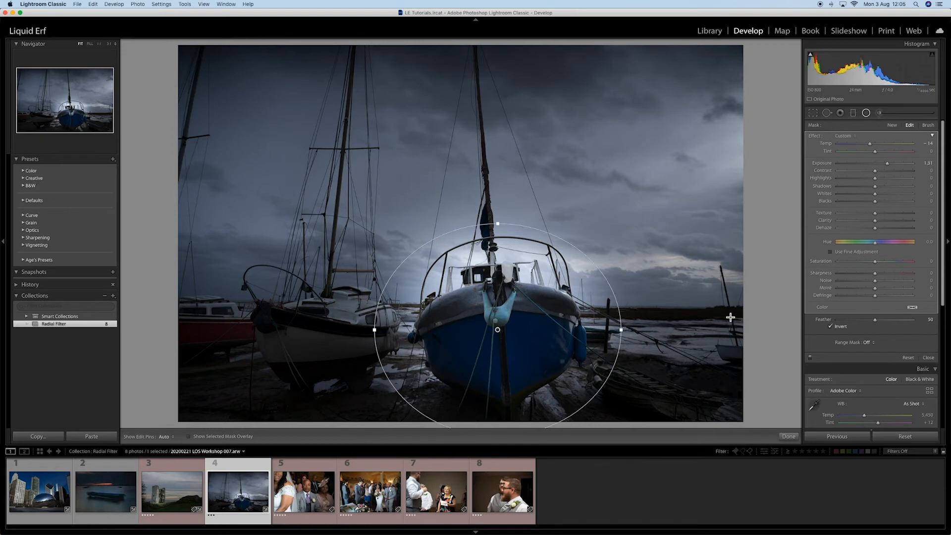
# Open the fifth photo, draw a radial filter ellipse around the seated man in grey, and set its Exposure to -1.04
pyautogui.click(323, 495)
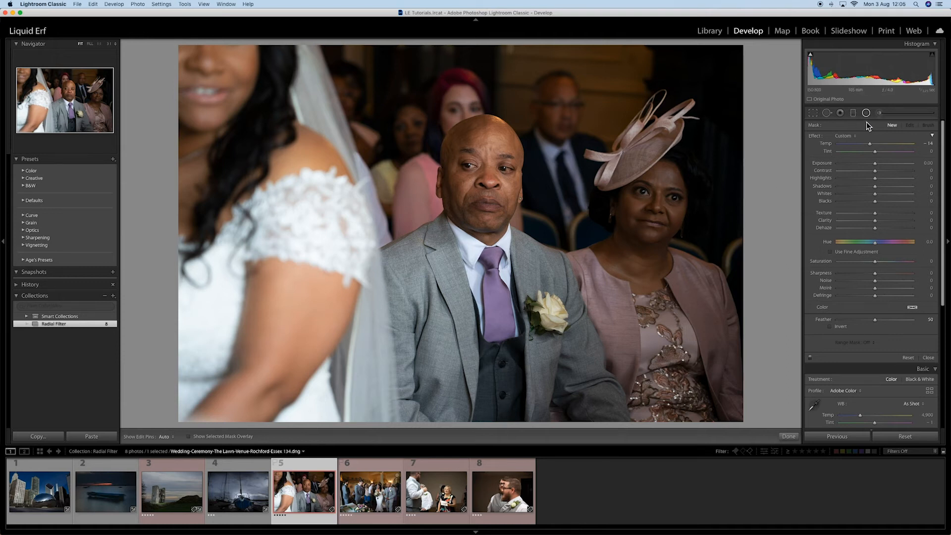
pyautogui.moveTo(485, 184); pyautogui.dragTo(588, 322)
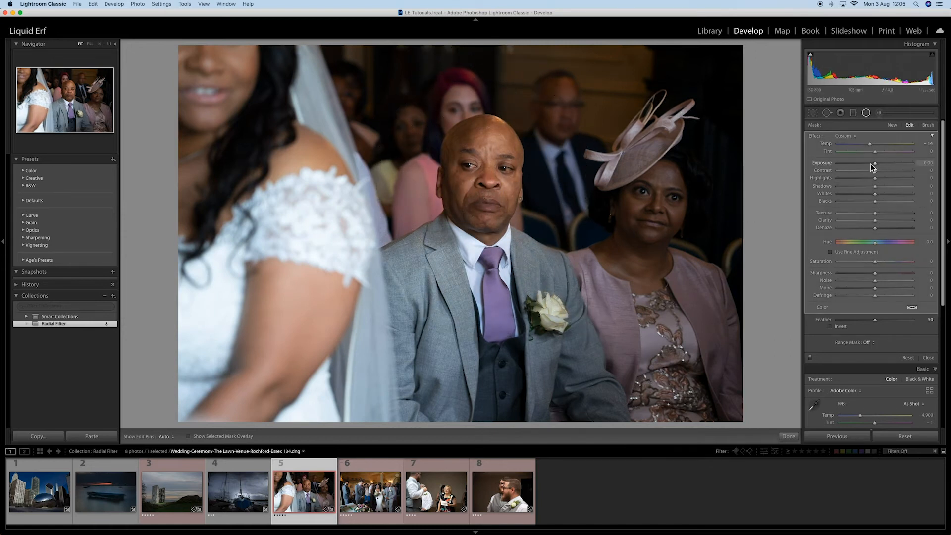
pyautogui.moveTo(873, 168); pyautogui.dragTo(865, 164)
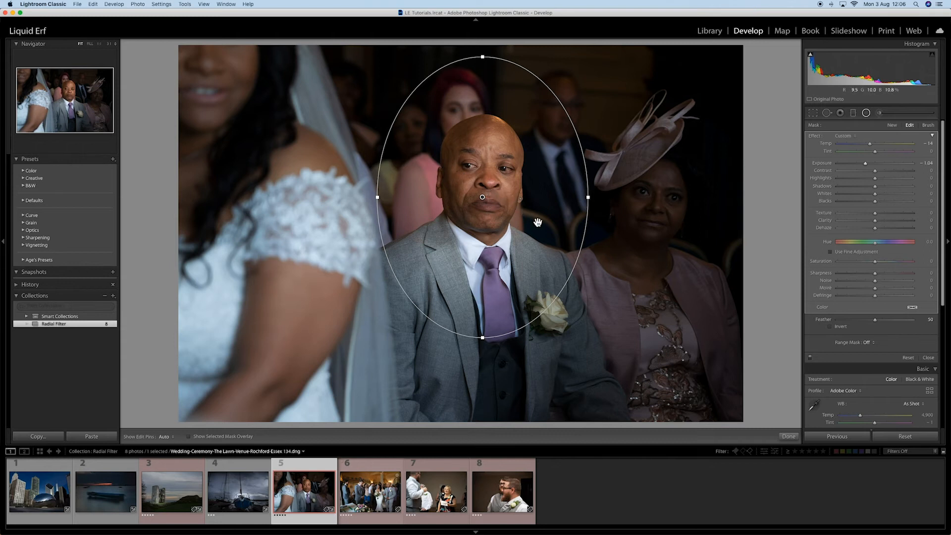
# Duplicate the man's filter, move the copy over the woman in the pink hat, invert it, and set its Exposure to 2.38
pyautogui.rightClick(483, 197)
pyautogui.click(495, 201)
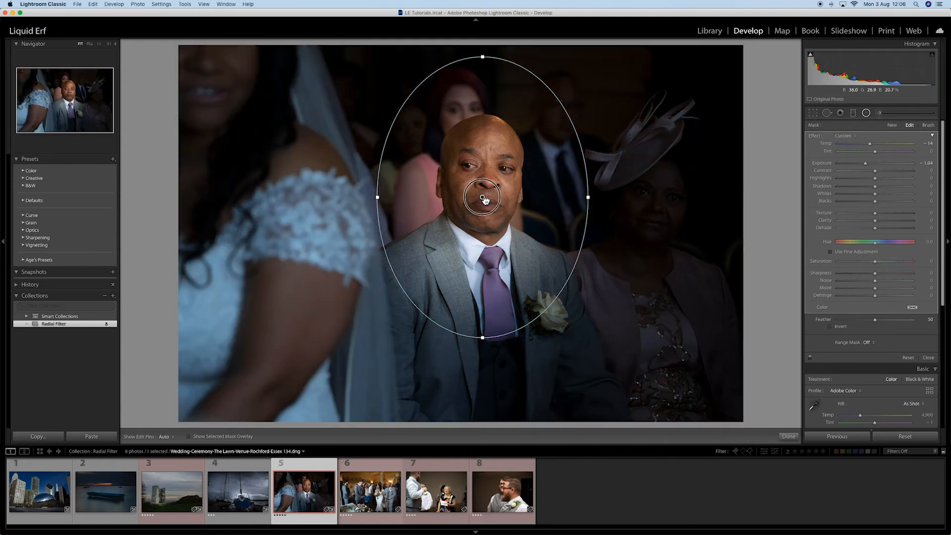
pyautogui.moveTo(486, 201); pyautogui.dragTo(650, 221)
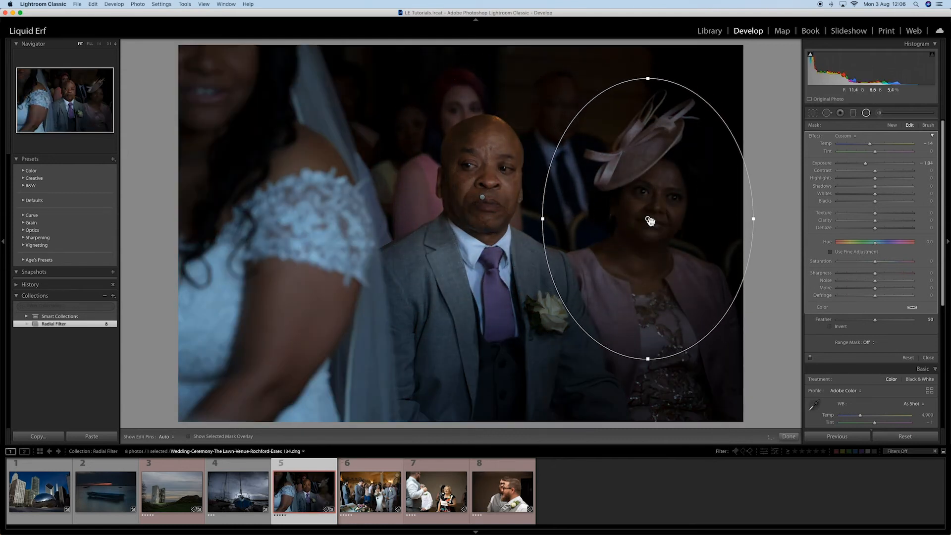
pyautogui.click(830, 327)
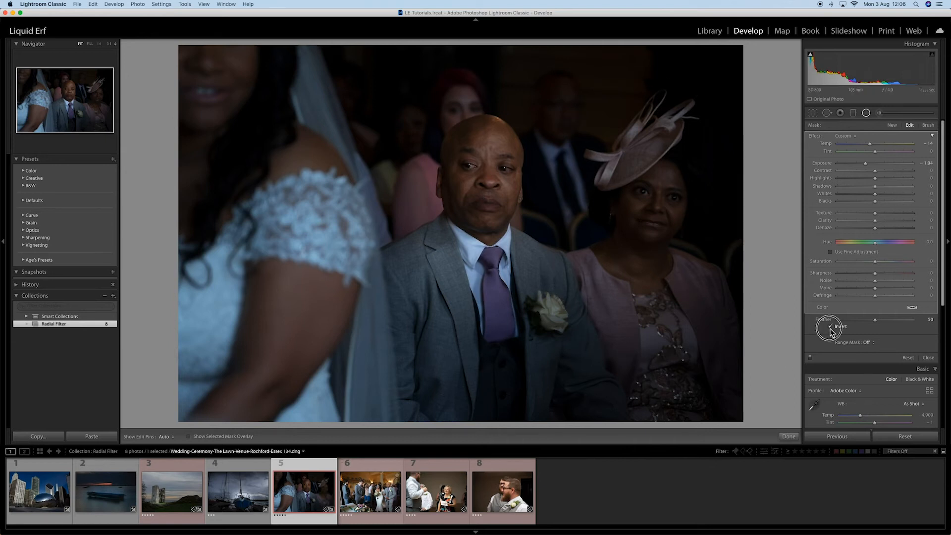
pyautogui.moveTo(887, 163); pyautogui.dragTo(898, 167)
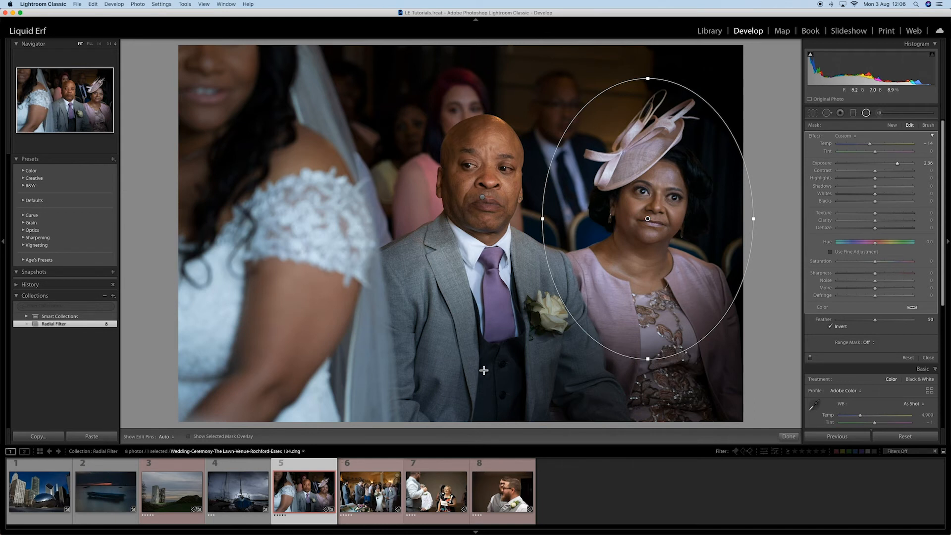
# Hide the edit pins and compare the seated wedding guests photo with the original
pyautogui.press('h')
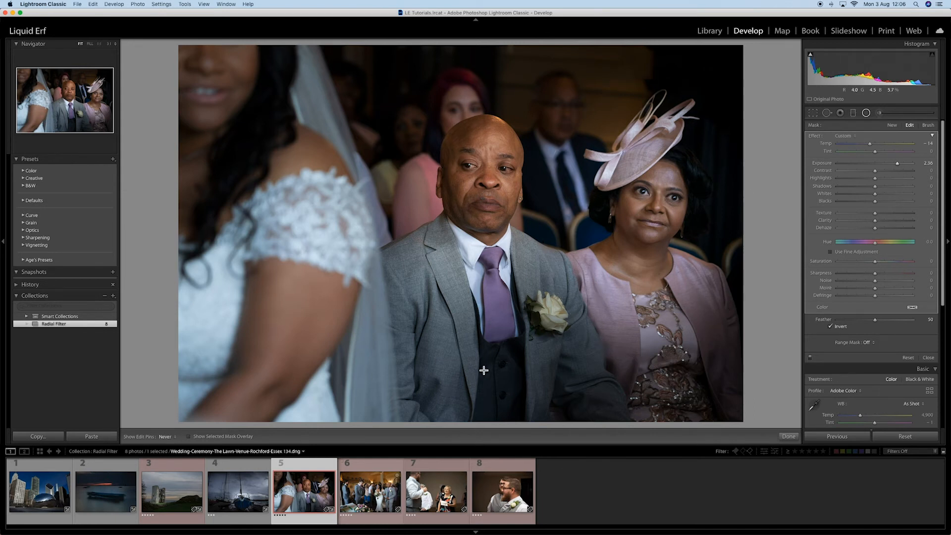
pyautogui.press('\\')
pyautogui.press('\\')
# On the sixth photo, preset the radial filter to Temp -34 and Exposure -1.88, and set the whole photo's Exposure to -1.35
pyautogui.click(373, 492)
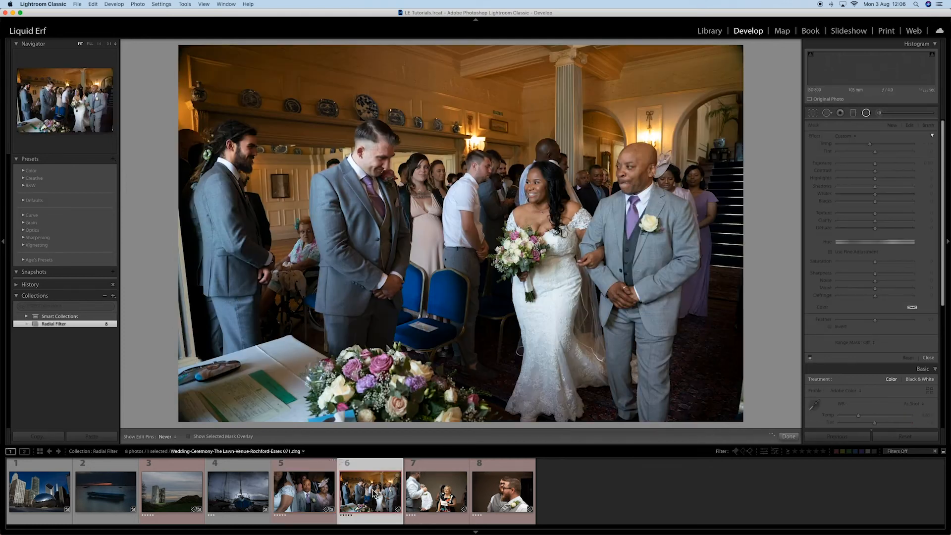
pyautogui.moveTo(866, 144); pyautogui.dragTo(857, 166)
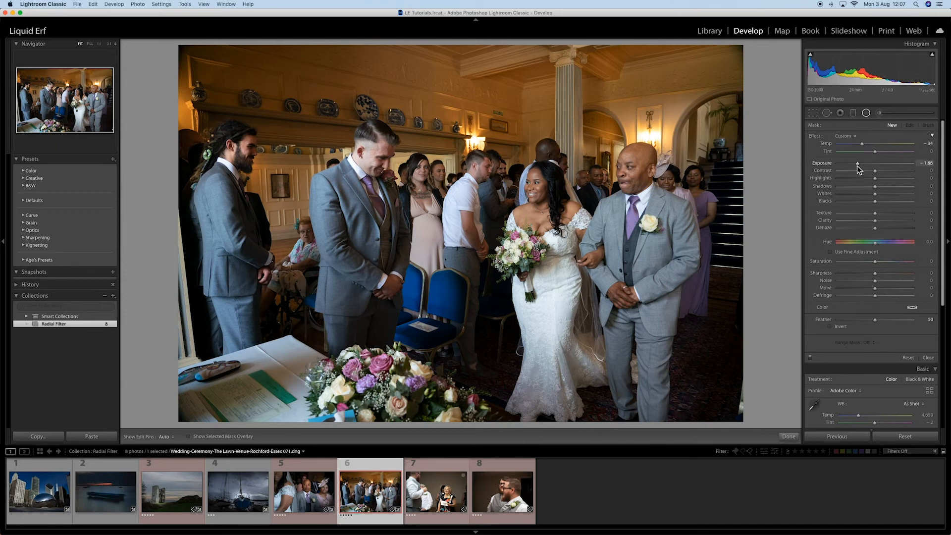
pyautogui.hotkey('shift', 'm')
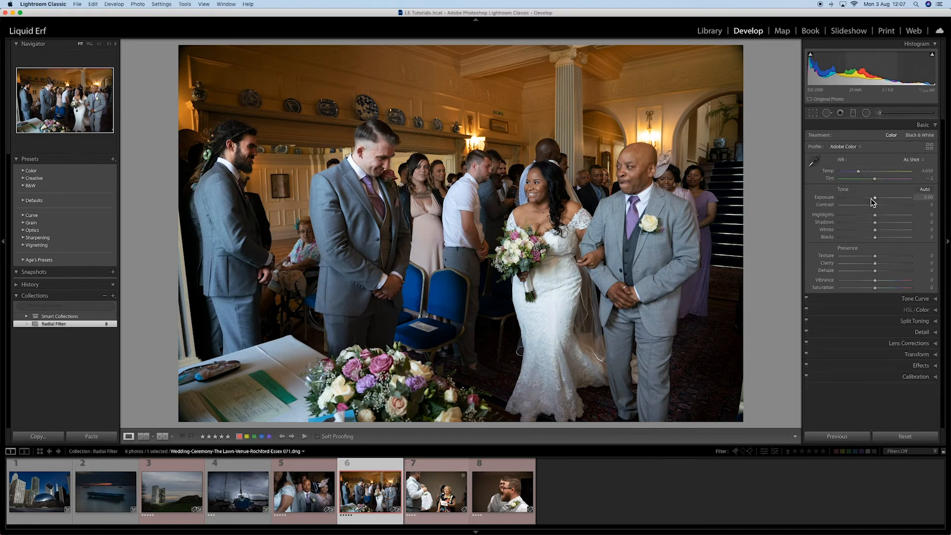
pyautogui.moveTo(877, 199); pyautogui.dragTo(867, 202)
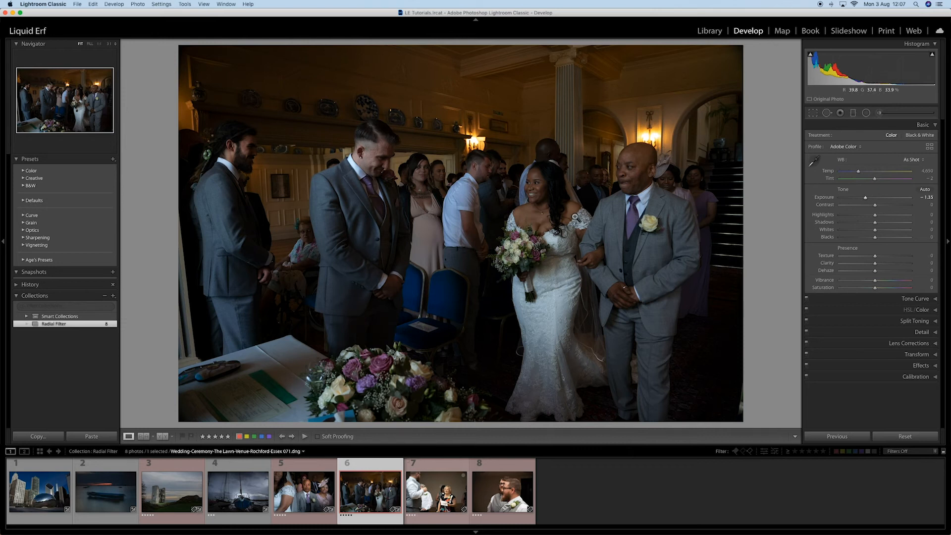
# Draw a radial filter ellipse around the man escorting the bride, set its Exposure to 0.75, invert it, and centre it on his upper body
pyautogui.click(866, 113)
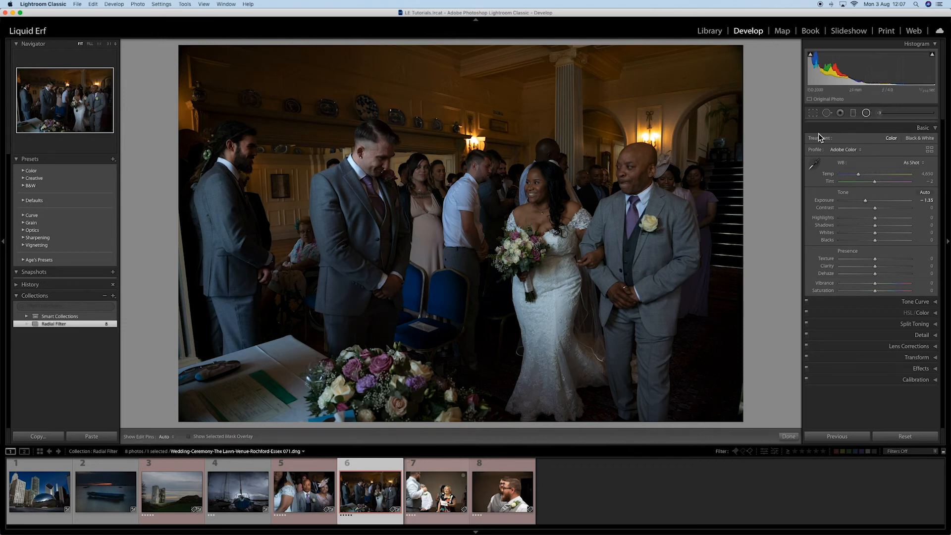
pyautogui.moveTo(633, 178); pyautogui.dragTo(686, 271)
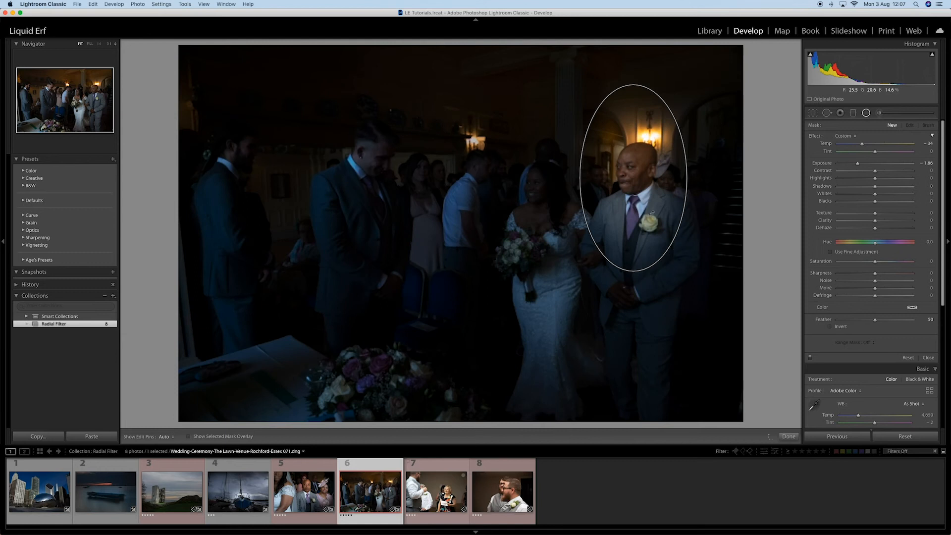
pyautogui.moveTo(636, 177); pyautogui.dragTo(638, 201)
pyautogui.moveTo(858, 168); pyautogui.dragTo(881, 167)
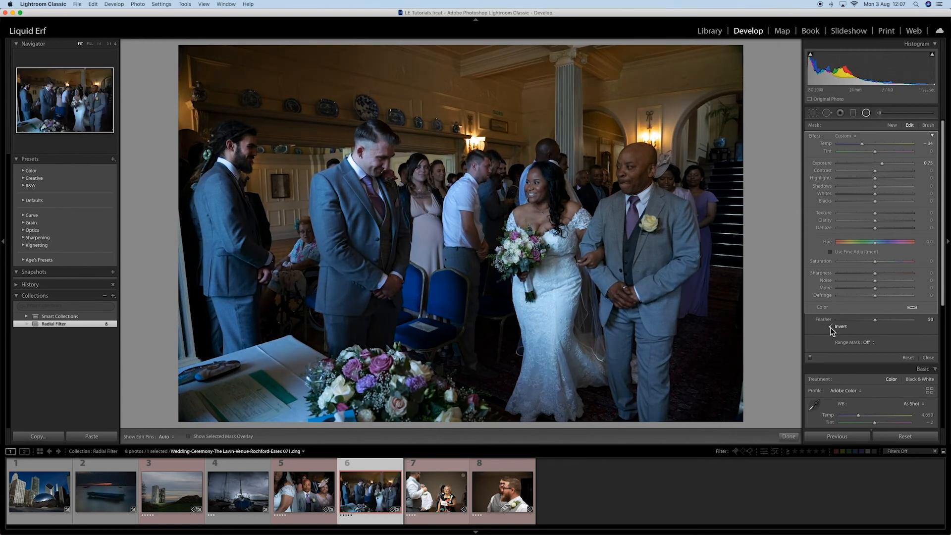
pyautogui.click(830, 327)
pyautogui.moveTo(636, 219); pyautogui.dragTo(636, 210)
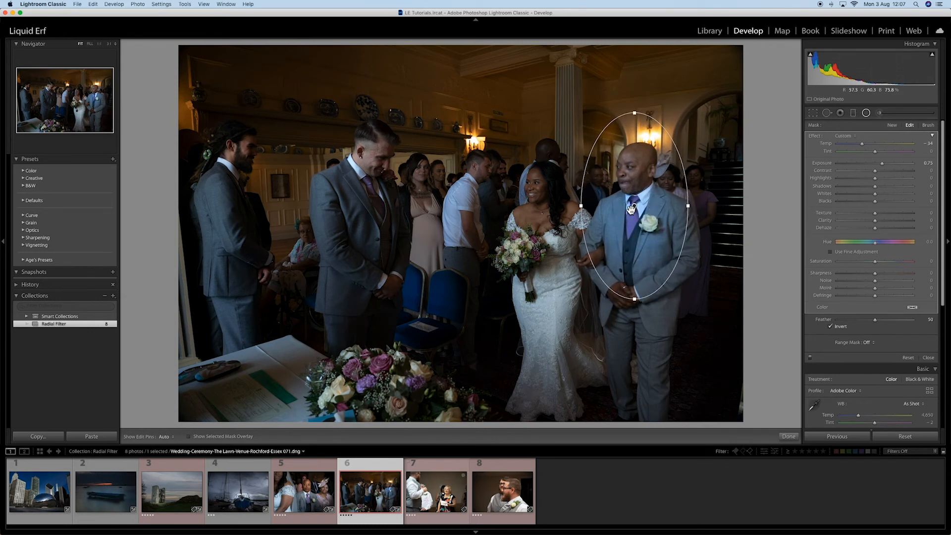
# Duplicate the escort's brightening filter and place copies over the bride, the groom and the bearded man beside him
pyautogui.moveTo(636, 208)
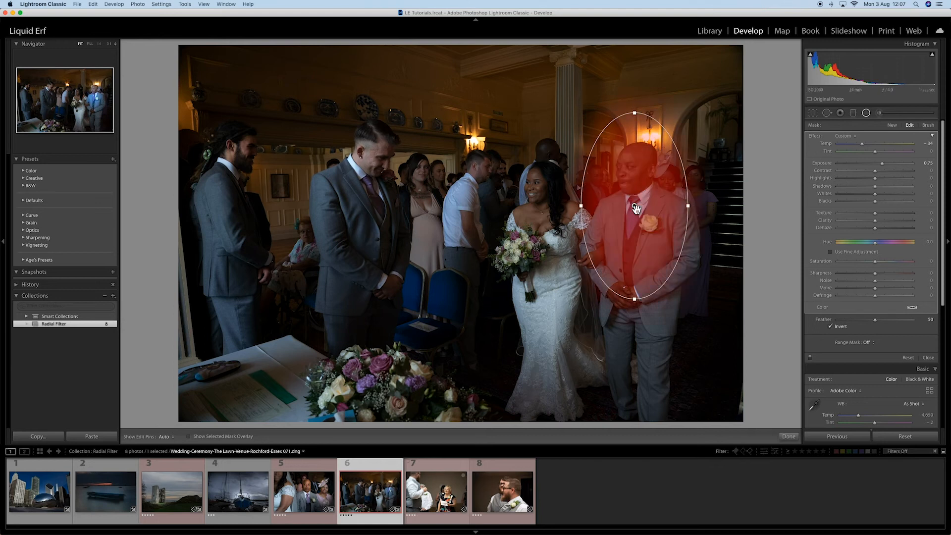
pyautogui.moveTo(636, 209); pyautogui.dragTo(244, 185)
pyautogui.rightClick(543, 222)
pyautogui.click(553, 225)
pyautogui.rightClick(372, 185)
pyautogui.click(377, 187)
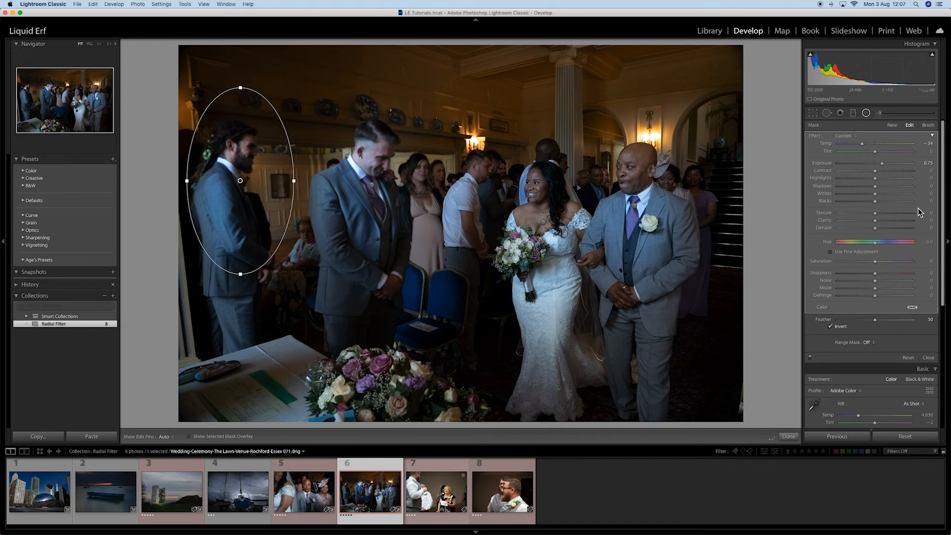
# Set the bearded man's radial filter Exposure to 1.19 and compare the ceremony photo with the original
pyautogui.moveTo(884, 164); pyautogui.dragTo(888, 167)
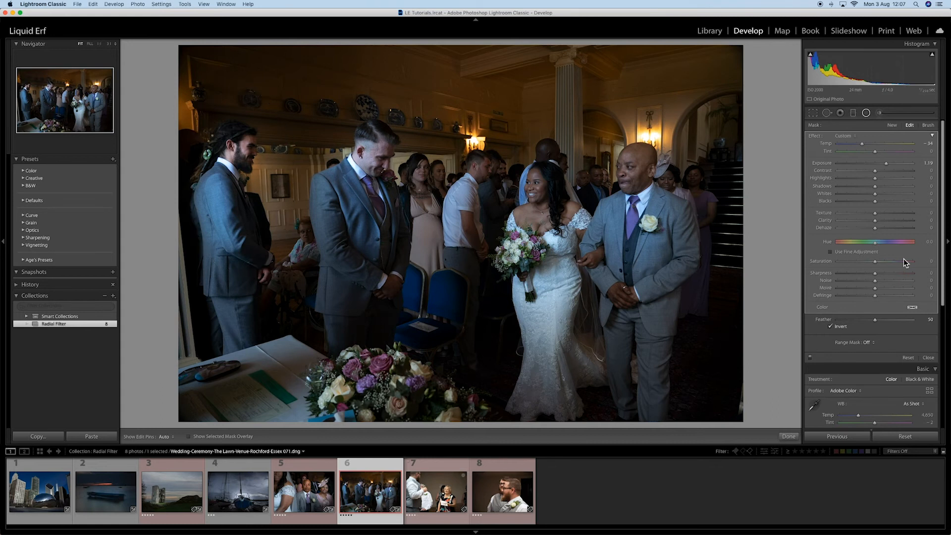
pyautogui.press('\\')
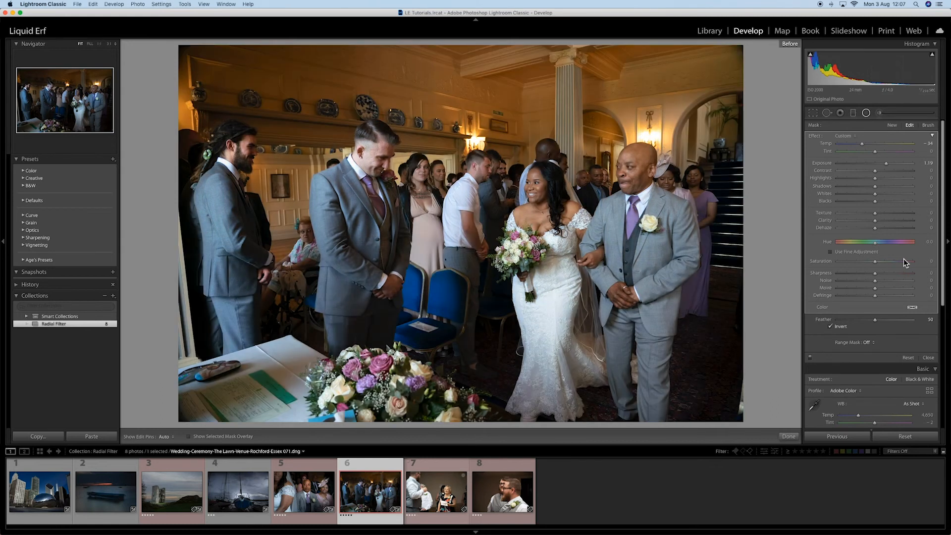
pyautogui.press('\\')
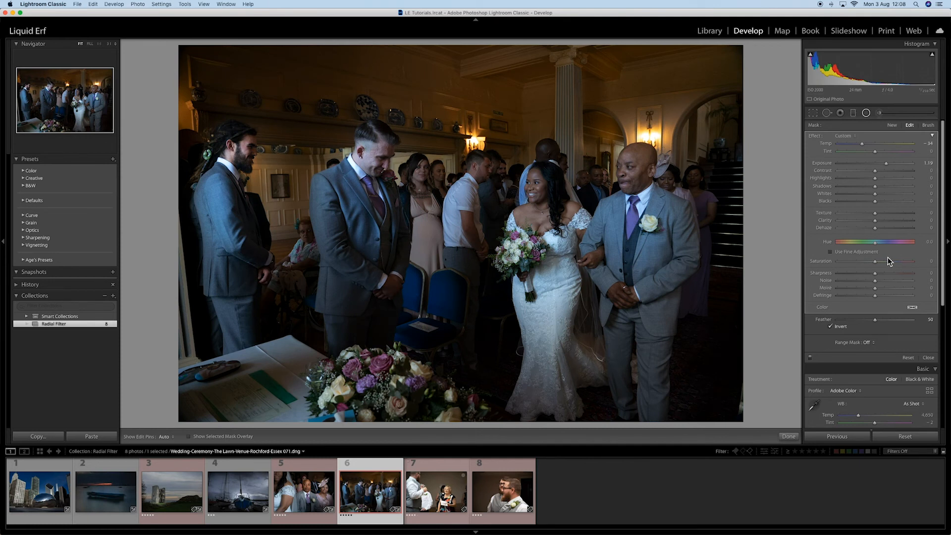
# Open the seventh photo, draw a radial filter ellipse around the seated blonde woman, and shift it slightly lower
pyautogui.click(435, 493)
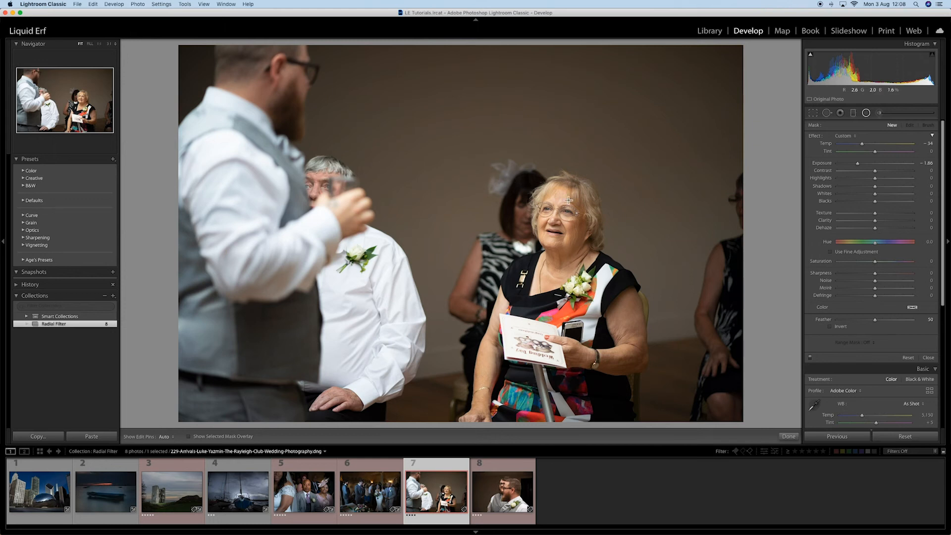
pyautogui.moveTo(557, 240); pyautogui.dragTo(669, 381)
pyautogui.moveTo(559, 241)
pyautogui.mouseDown()
pyautogui.moveTo(568, 257)
pyautogui.moveTo(559, 258)
pyautogui.mouseUp()
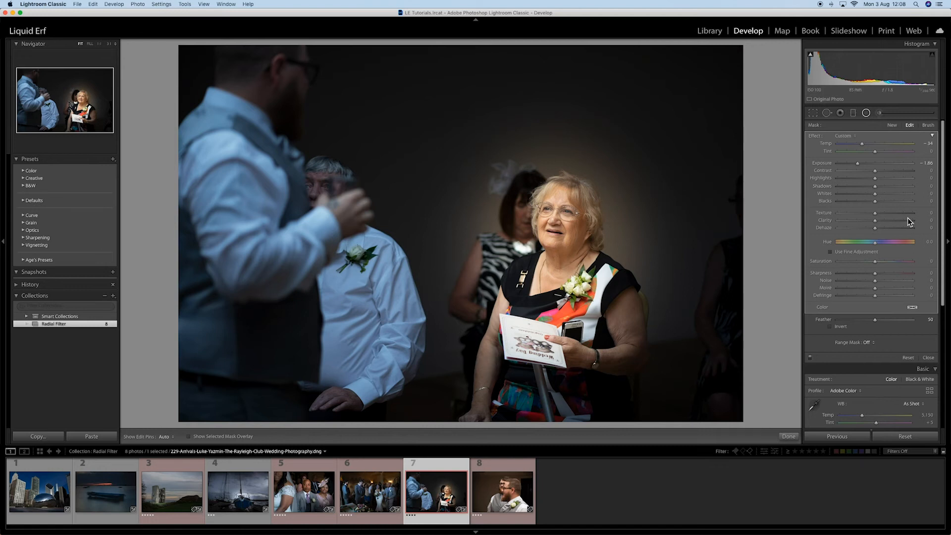
# Compare the seated woman's photo with the original, and brush the radial mask over the background beside her with the overlay shown, size 10
pyautogui.press('\\')
pyautogui.press('\\')
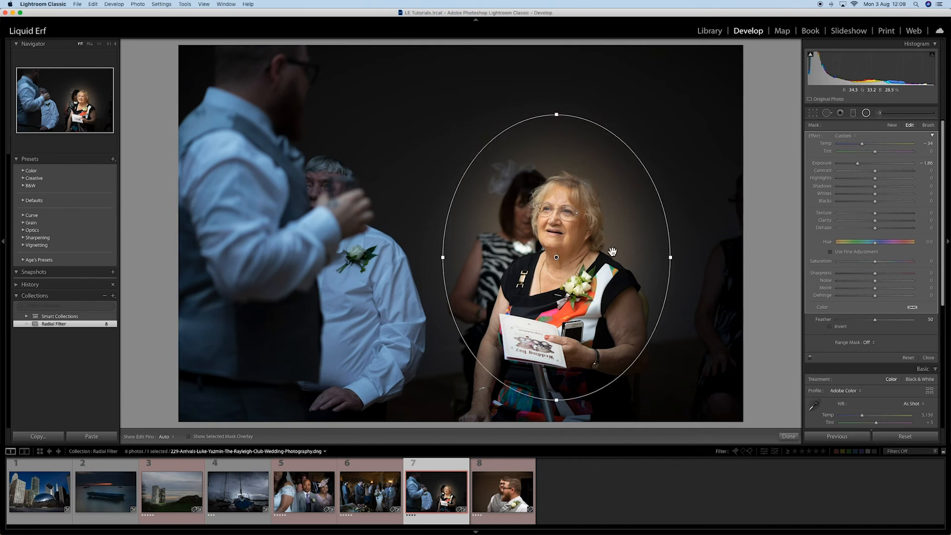
pyautogui.click(928, 126)
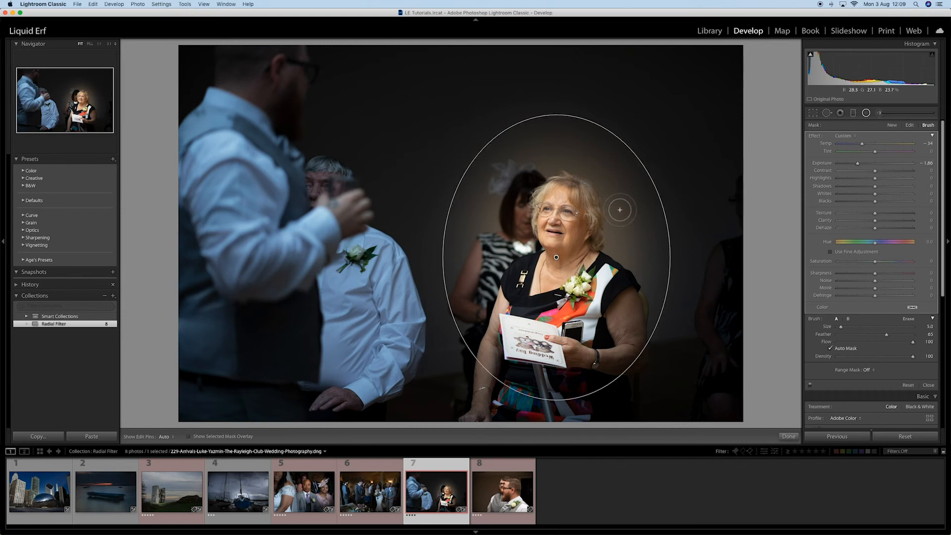
pyautogui.scroll(5, 634, 216)
pyautogui.moveTo(644, 206)
pyautogui.mouseDown()
pyautogui.moveTo(630, 250)
pyautogui.moveTo(654, 229)
pyautogui.mouseUp()
pyautogui.press('o')
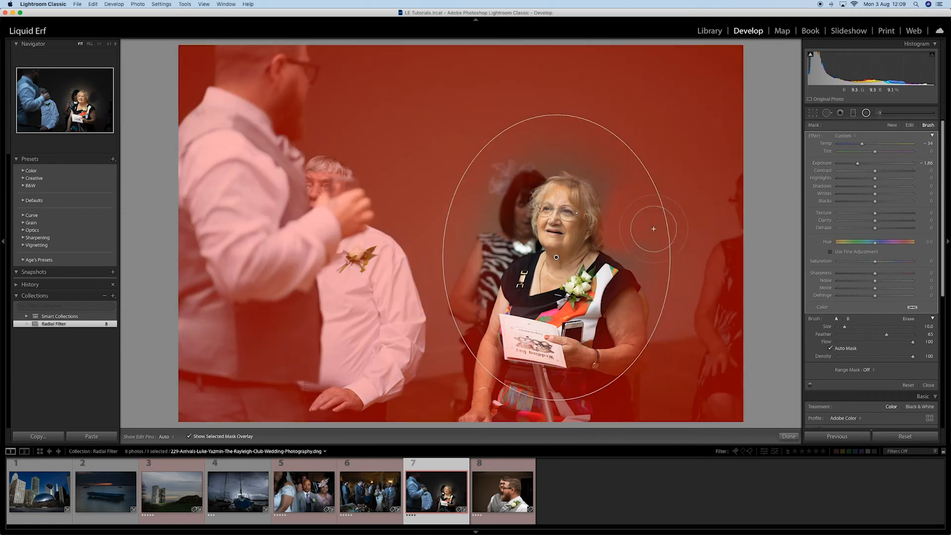
# Brush the darkening mask over the background above the blonde woman's head and the woman behind her, reducing the size to 3 near the shoulder
pyautogui.press('h')
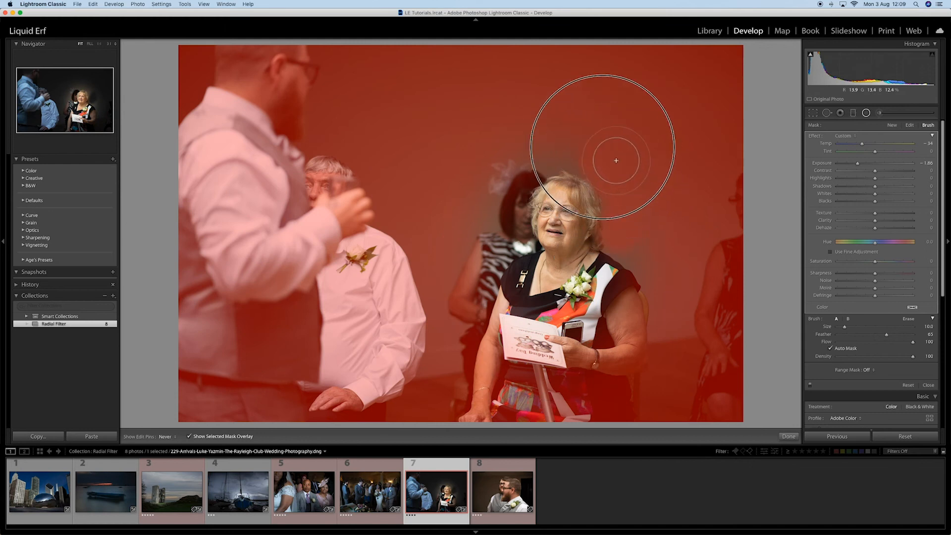
pyautogui.press('h')
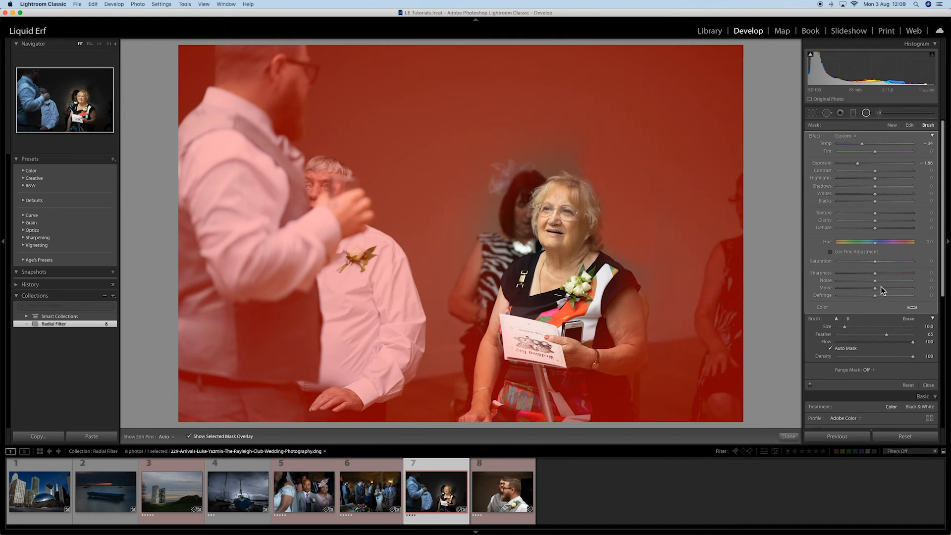
pyautogui.press('h')
pyautogui.press('h')
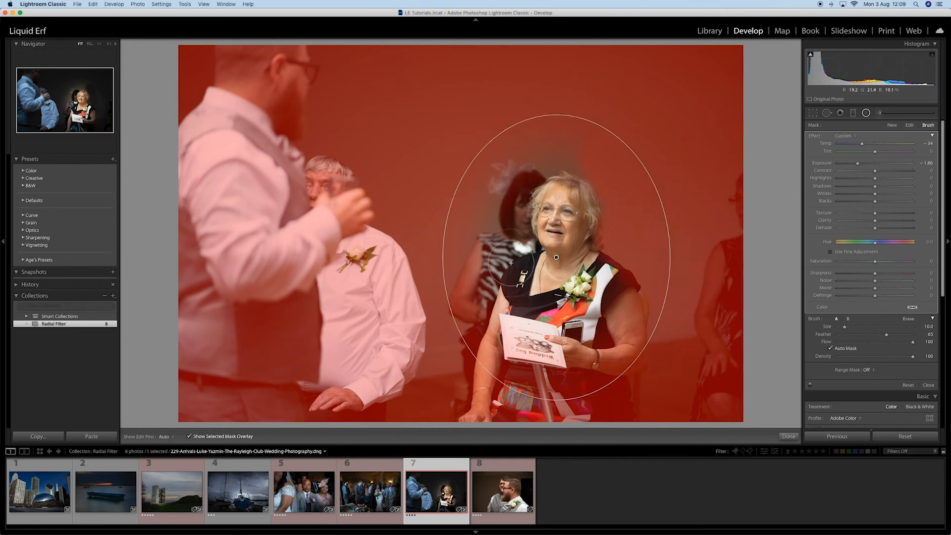
pyautogui.press('h')
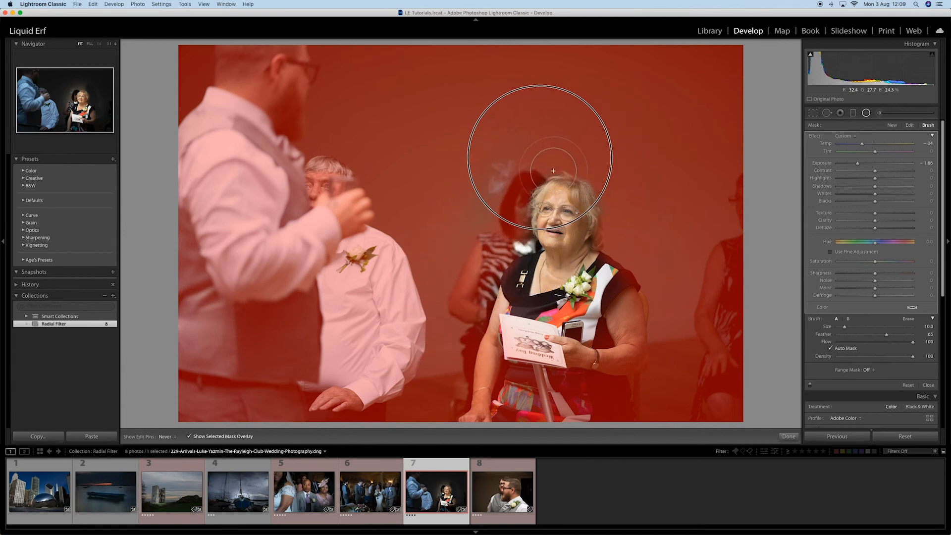
pyautogui.press('h')
pyautogui.scroll(-6, 520, 245)
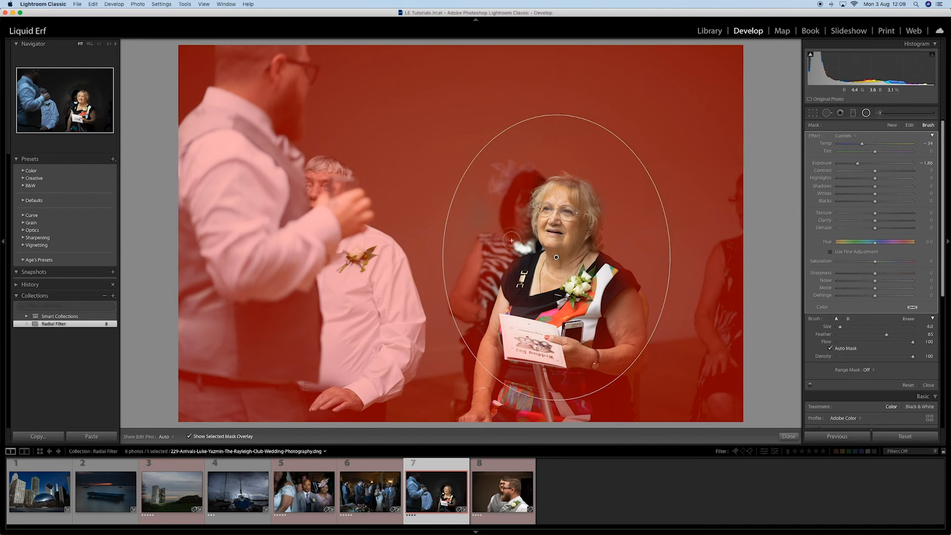
pyautogui.press('h')
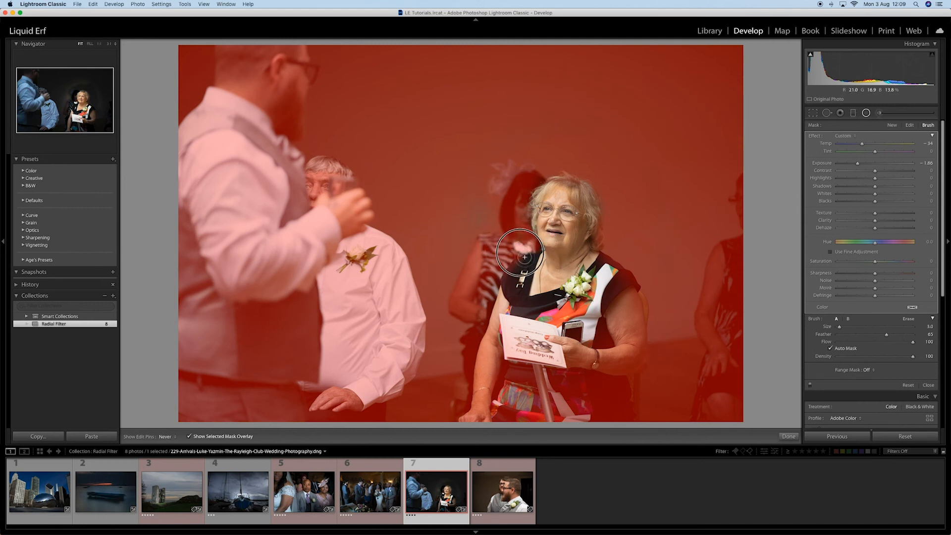
pyautogui.press('h')
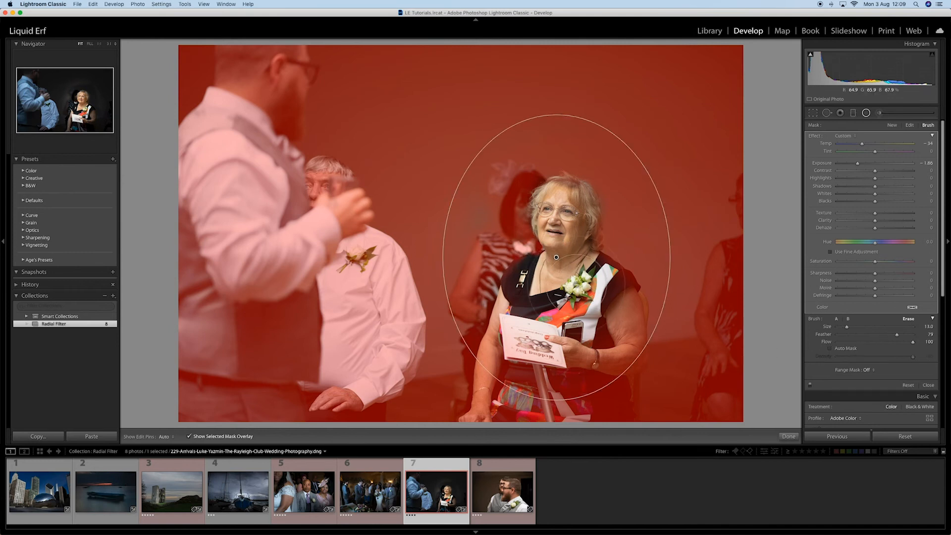
# Erase the mask from the blonde woman's shoulders and upper arm with a size 6 eraser brush
pyautogui.press('h')
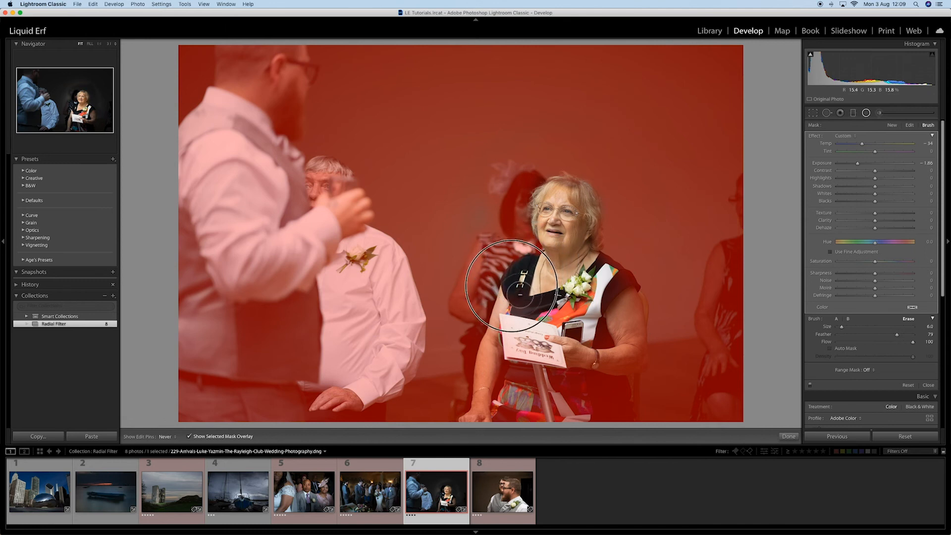
pyautogui.press('h')
pyautogui.press('h')
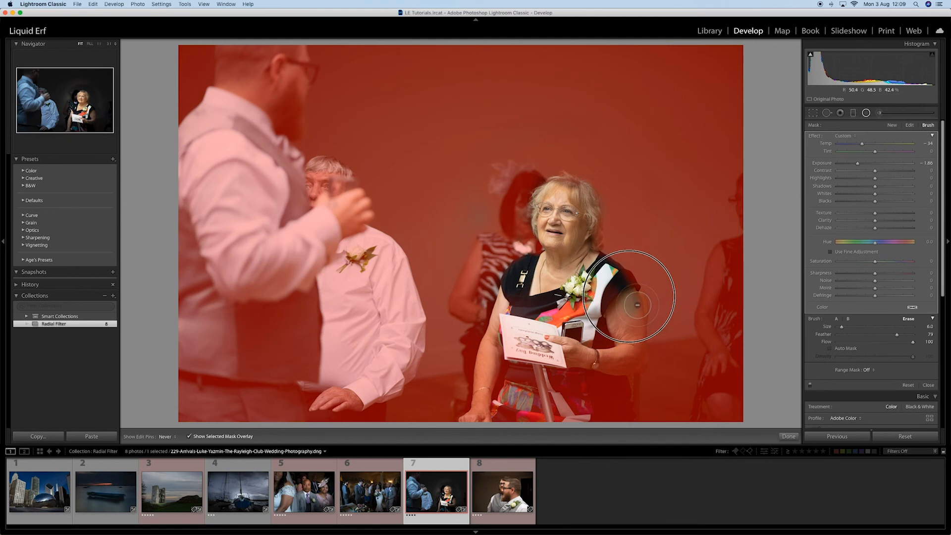
pyautogui.moveTo(629, 296)
pyautogui.mouseDown()
pyautogui.moveTo(623, 366)
pyautogui.moveTo(516, 336)
pyautogui.moveTo(471, 303)
pyautogui.moveTo(616, 351)
pyautogui.moveTo(637, 371)
pyautogui.mouseUp()
# Erase the mask from her forearm and lower dress with the eraser at sizes 9 and 12, and hide the mask overlay
pyautogui.scroll(3, 616, 362)
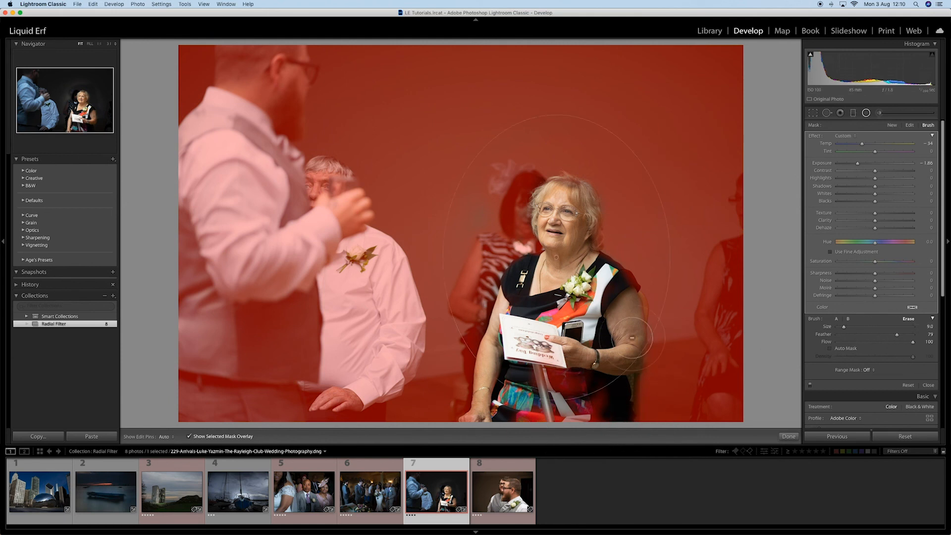
pyautogui.press('h')
pyautogui.moveTo(579, 327)
pyautogui.mouseDown()
pyautogui.moveTo(598, 438)
pyautogui.moveTo(529, 436)
pyautogui.moveTo(541, 424)
pyautogui.mouseUp()
pyautogui.press('h')
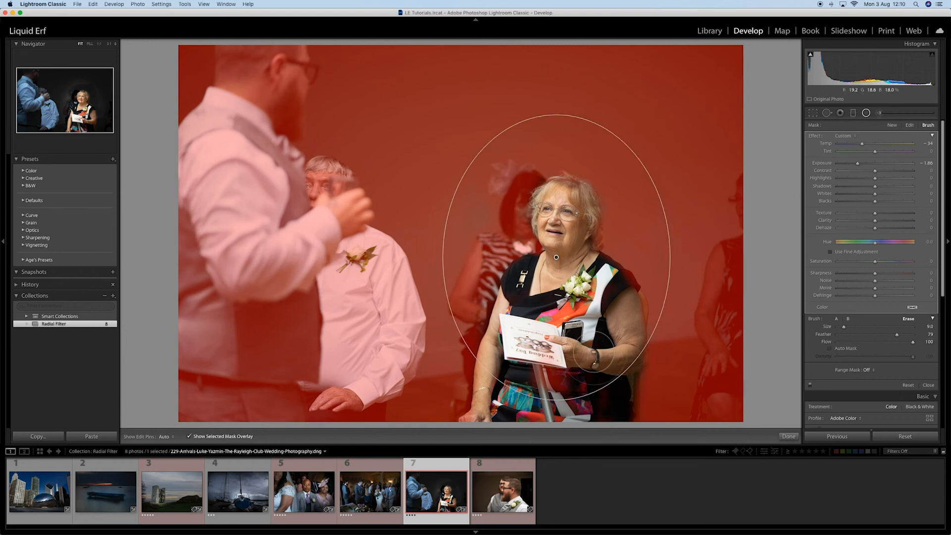
pyautogui.scroll(3, 553, 345)
pyautogui.press('h')
pyautogui.moveTo(556, 396); pyautogui.dragTo(594, 412)
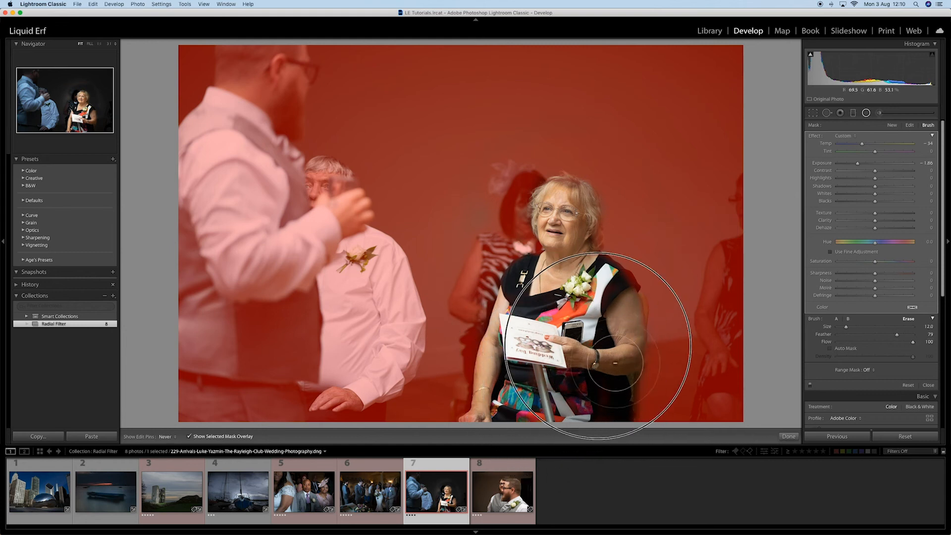
pyautogui.press('h')
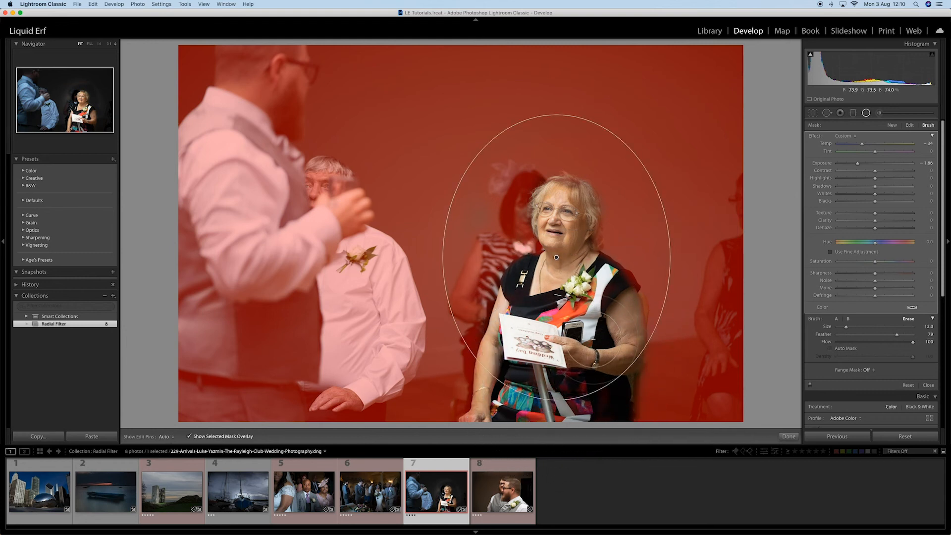
pyautogui.press('o')
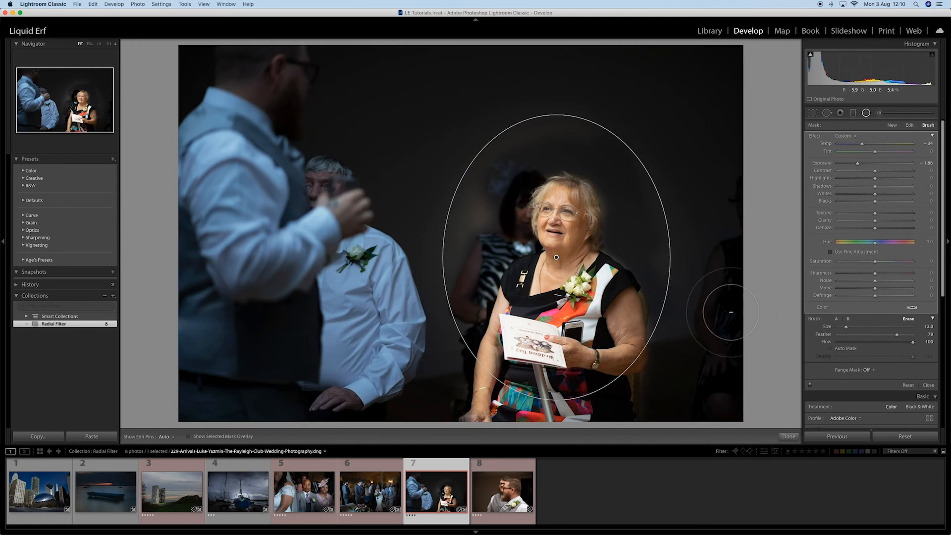
pyautogui.scroll(-7, 647, 254)
pyautogui.press('h')
pyautogui.press('h')
pyautogui.press('super+z')
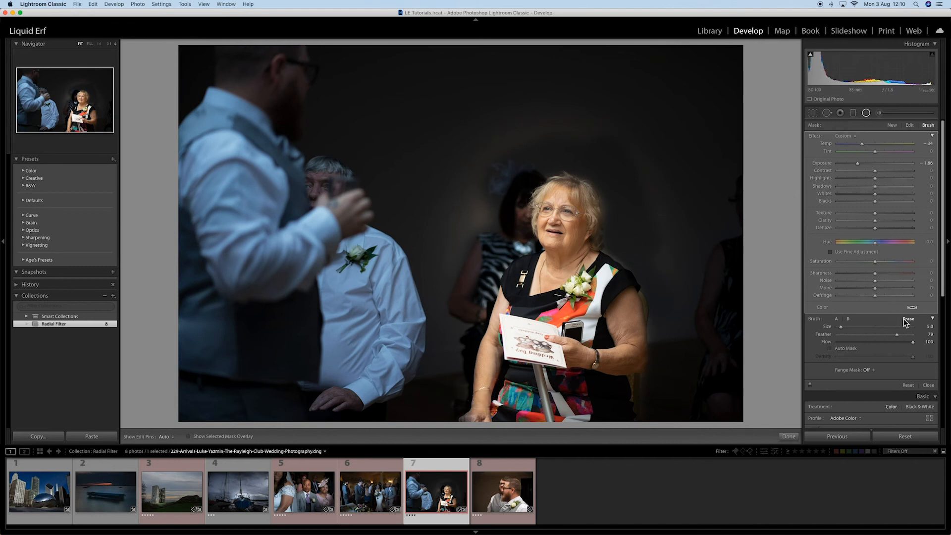
# Return to painting with brush A and darken the remaining glow around the blonde woman's head at size 6
pyautogui.click(836, 319)
pyautogui.press('h')
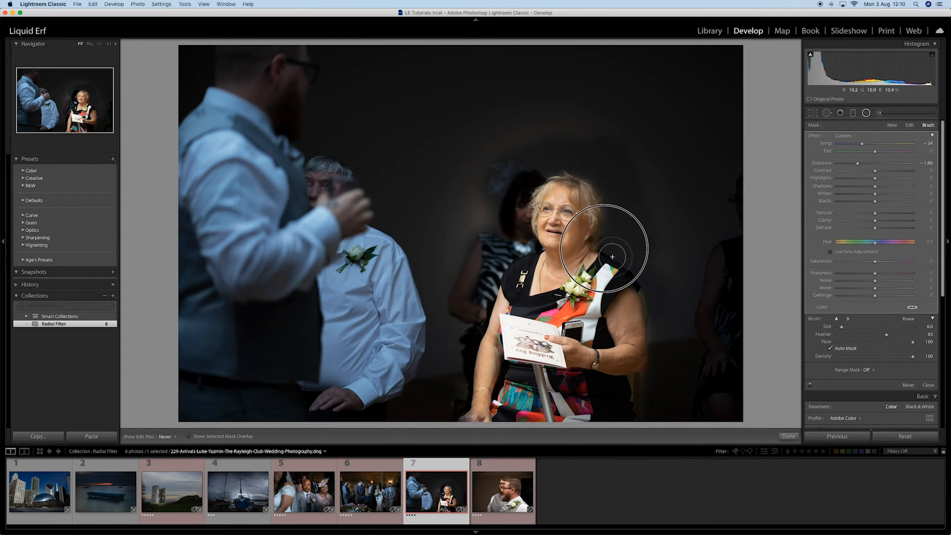
pyautogui.moveTo(608, 185)
pyautogui.mouseDown()
pyautogui.moveTo(570, 170)
pyautogui.moveTo(520, 190)
pyautogui.mouseUp()
# Darken the wider background around the blonde woman with a size 15 brush and compare the photo with the original
pyautogui.scroll(5, 507, 146)
pyautogui.press('h')
pyautogui.press('h')
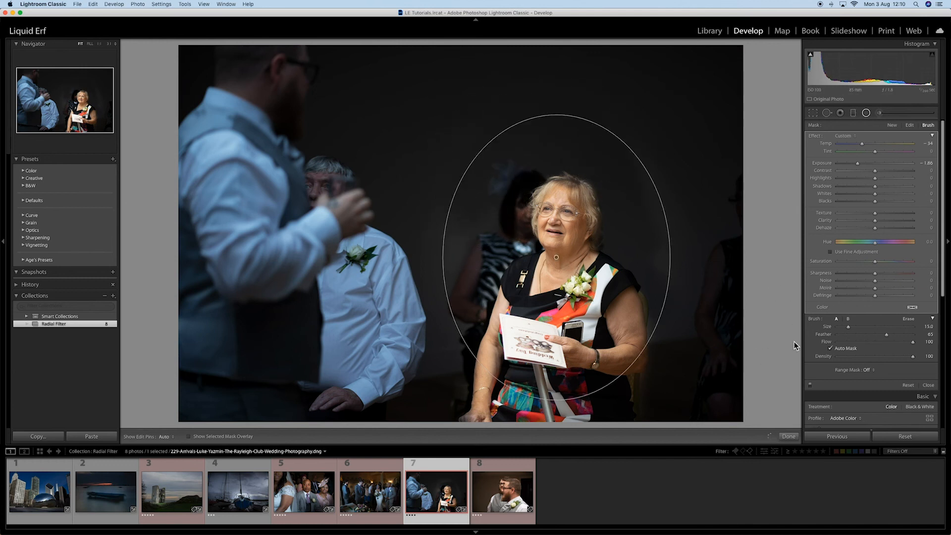
pyautogui.moveTo(638, 171)
pyautogui.mouseDown()
pyautogui.moveTo(669, 255)
pyautogui.moveTo(719, 337)
pyautogui.mouseUp()
pyautogui.moveTo(473, 218)
pyautogui.mouseDown()
pyautogui.moveTo(436, 329)
pyautogui.moveTo(421, 285)
pyautogui.moveTo(491, 113)
pyautogui.moveTo(667, 210)
pyautogui.moveTo(675, 257)
pyautogui.moveTo(664, 346)
pyautogui.moveTo(659, 237)
pyautogui.mouseUp()
pyautogui.scroll(-6, 664, 312)
pyautogui.click(830, 348)
pyautogui.press('h')
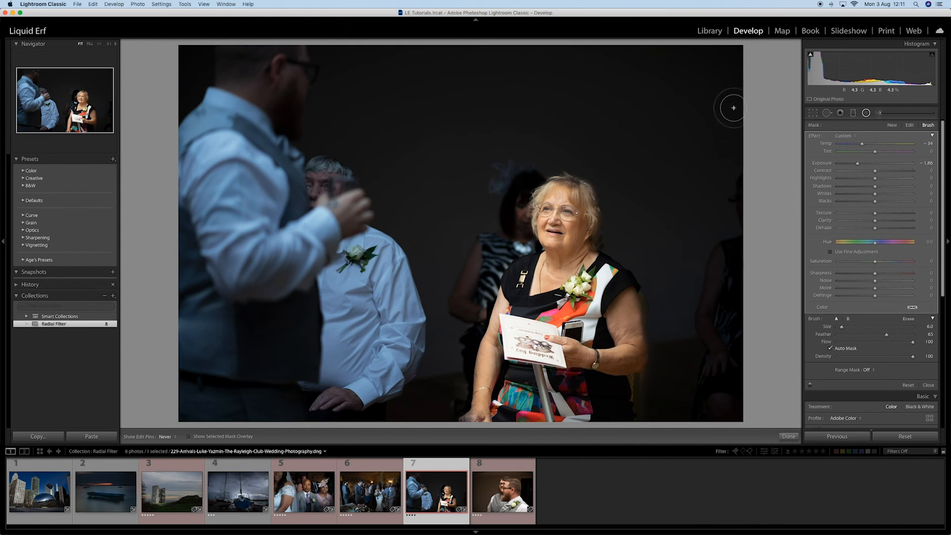
pyautogui.press('\\')
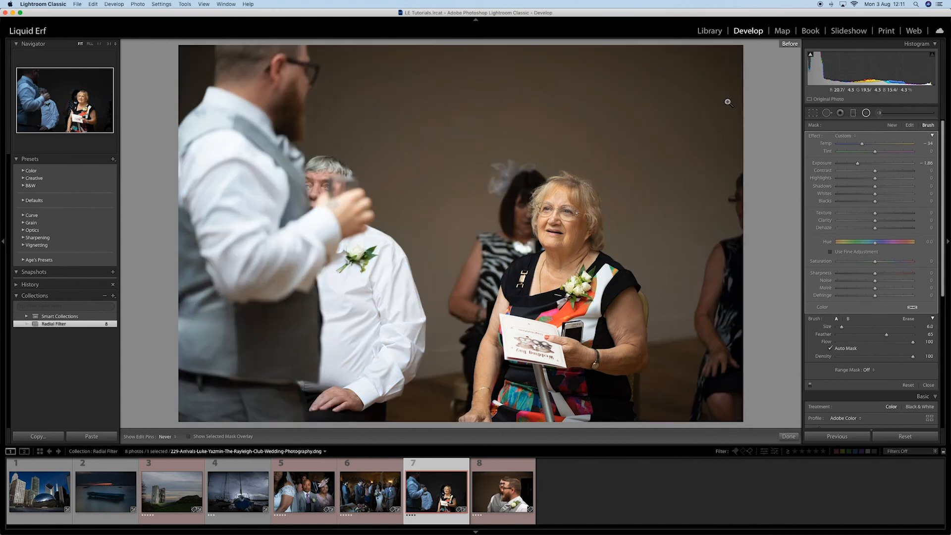
pyautogui.press('\\')
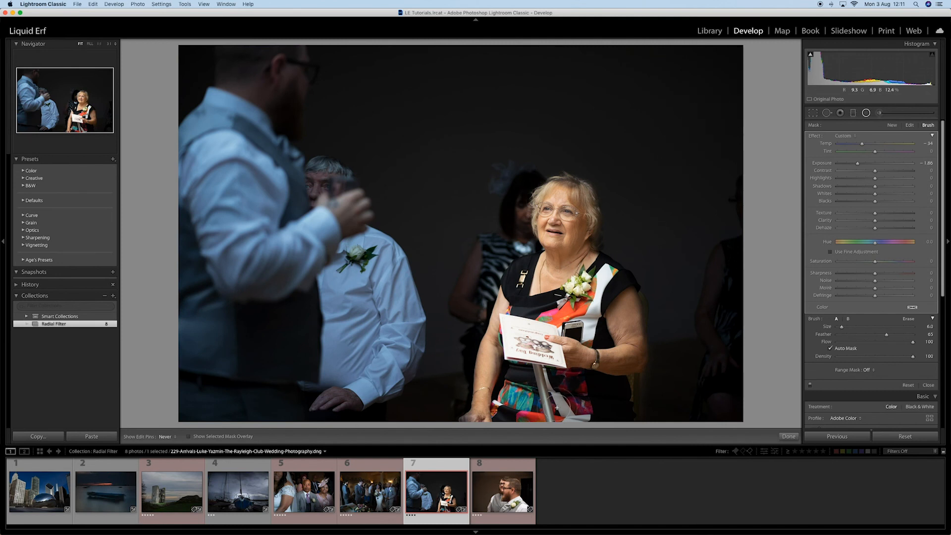
# Open the eighth photo and reset the radial filter's Exposure and other effect settings to zero
pyautogui.click(506, 492)
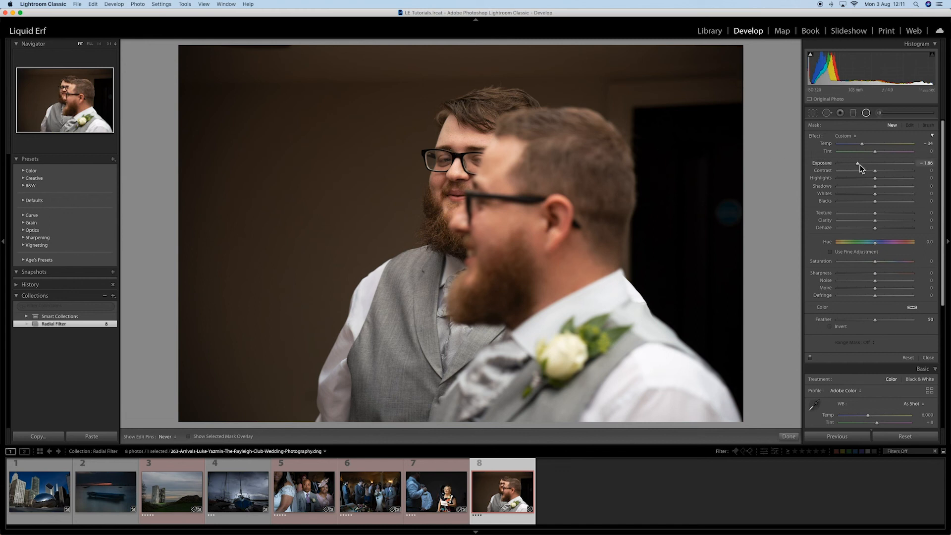
pyautogui.moveTo(859, 165); pyautogui.dragTo(875, 167)
pyautogui.doubleClick(875, 166)
pyautogui.doubleClick(814, 136)
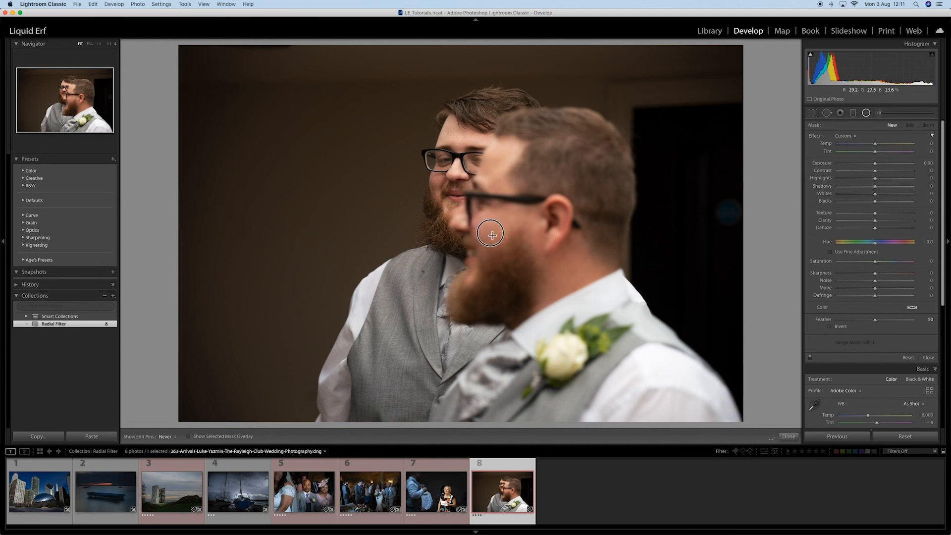
# Draw a radial filter ellipse centred on the rear bearded man's face and set its Exposure to -1.35
pyautogui.moveTo(524, 278); pyautogui.dragTo(523, 278)
pyautogui.press('h')
pyautogui.moveTo(525, 168); pyautogui.dragTo(539, 162)
pyautogui.moveTo(462, 161); pyautogui.dragTo(465, 172)
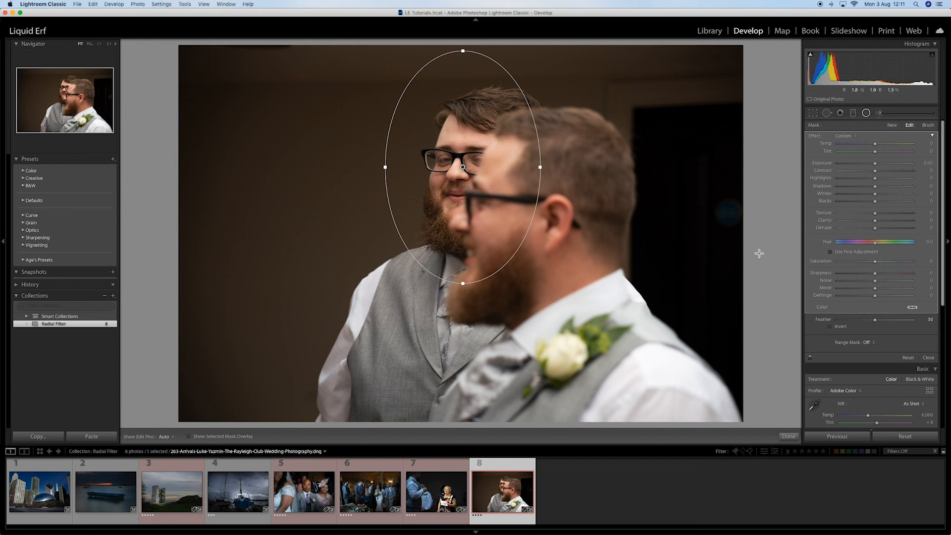
pyautogui.click(865, 164)
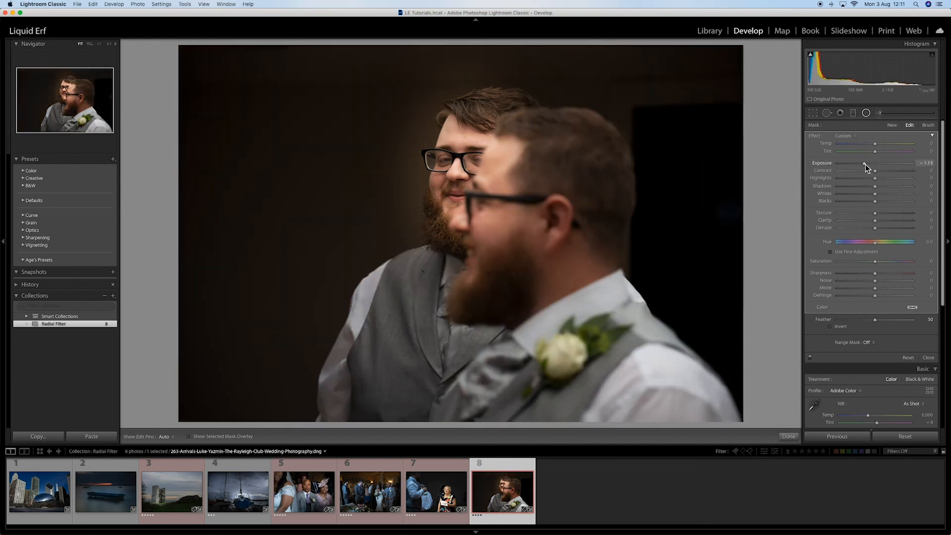
pyautogui.moveTo(865, 167); pyautogui.dragTo(862, 168)
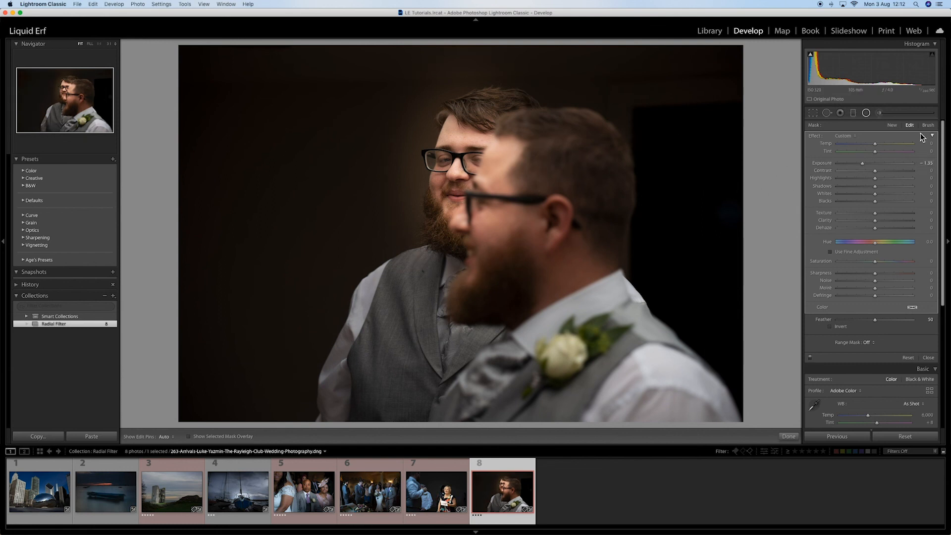
# Brush the darkening mask over the foreground man's face at size 8 using the mask overlay, and compare with the original
pyautogui.click(932, 125)
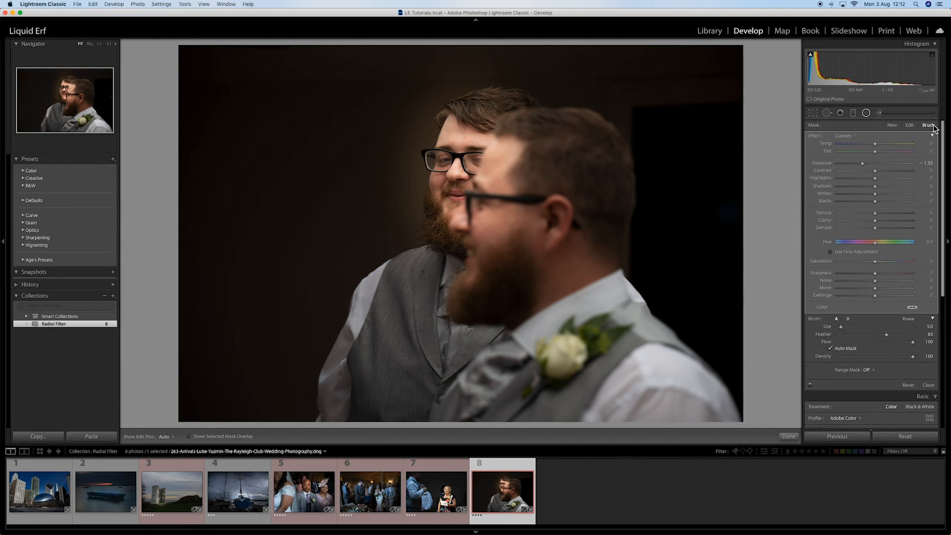
pyautogui.press('o')
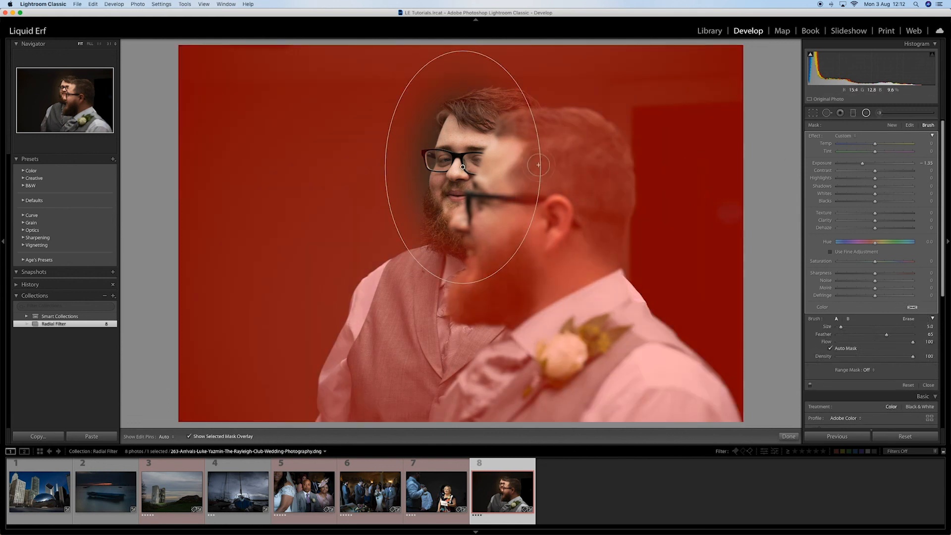
pyautogui.scroll(3, 530, 161)
pyautogui.moveTo(545, 145)
pyautogui.mouseDown()
pyautogui.moveTo(525, 205)
pyautogui.moveTo(524, 152)
pyautogui.moveTo(507, 205)
pyautogui.moveTo(510, 185)
pyautogui.moveTo(496, 222)
pyautogui.moveTo(476, 234)
pyautogui.moveTo(491, 222)
pyautogui.moveTo(498, 256)
pyautogui.moveTo(459, 316)
pyautogui.moveTo(520, 302)
pyautogui.moveTo(525, 185)
pyautogui.moveTo(539, 159)
pyautogui.mouseUp()
pyautogui.press('h')
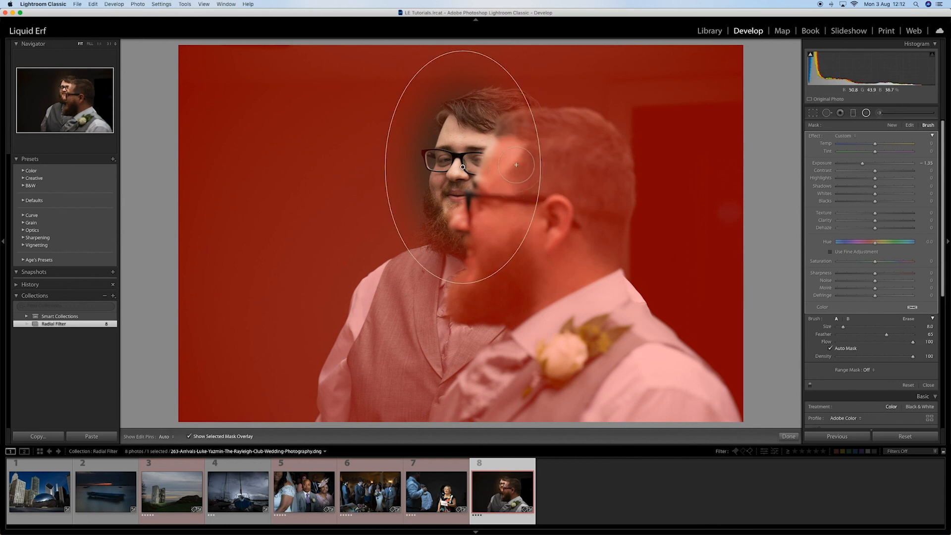
pyautogui.press('h')
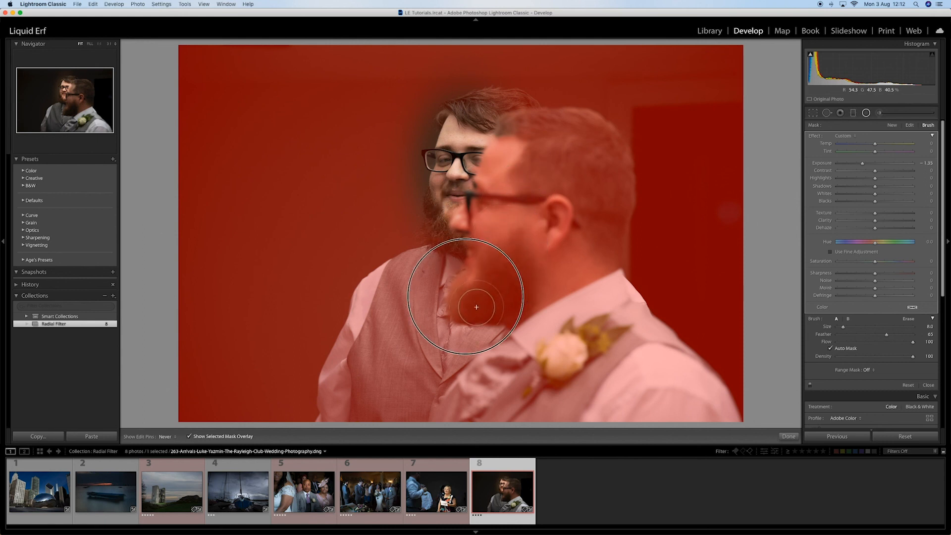
pyautogui.press('h')
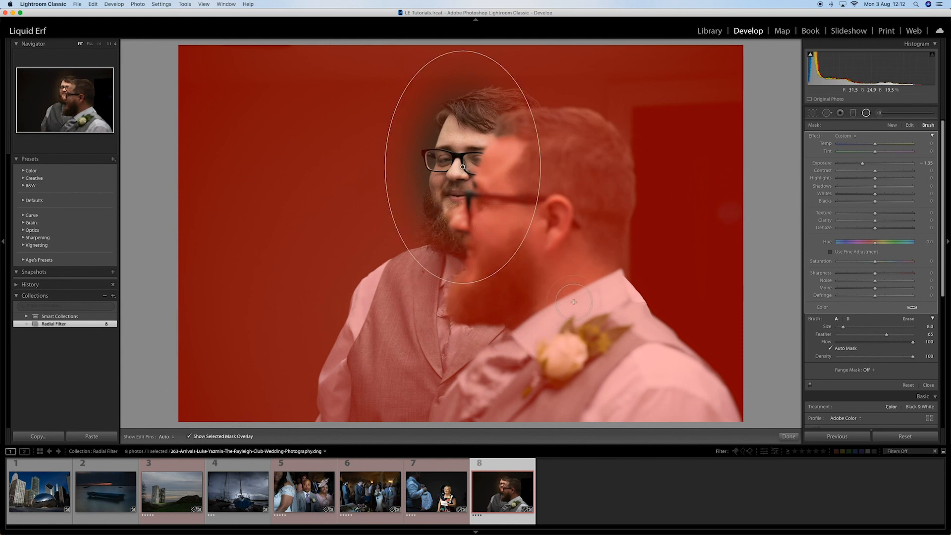
pyautogui.press('o')
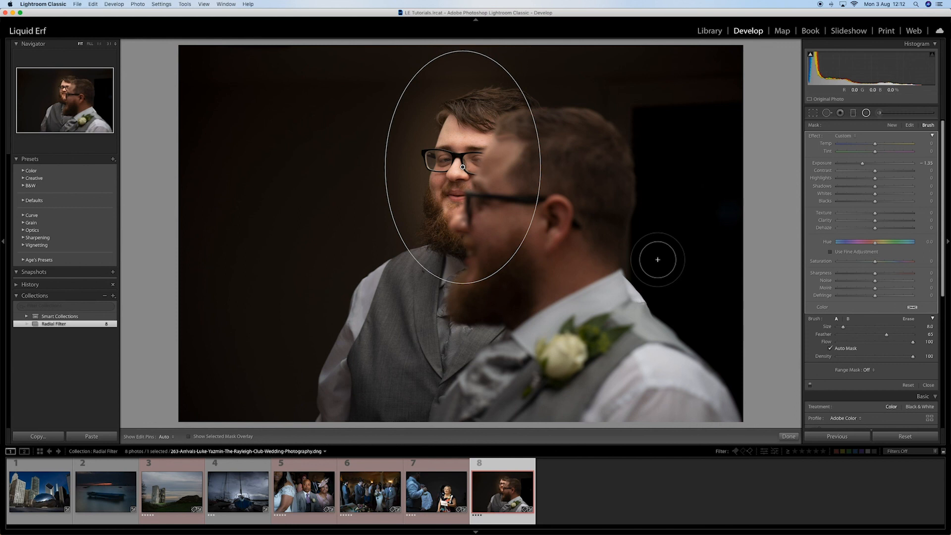
pyautogui.press('h')
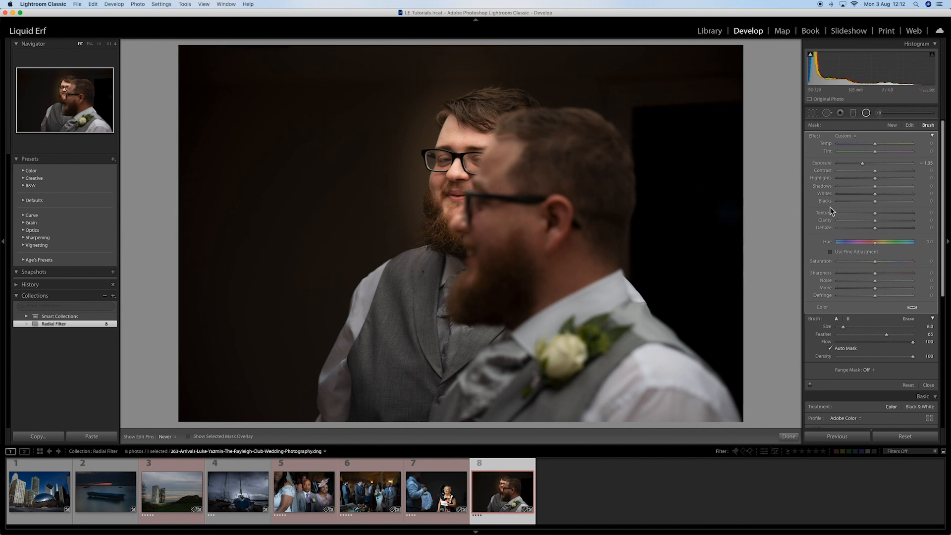
pyautogui.press('\\')
pyautogui.press('\\')
# Leave the radial filter and convert the photo of the two men to Black & White
pyautogui.press('Delete')
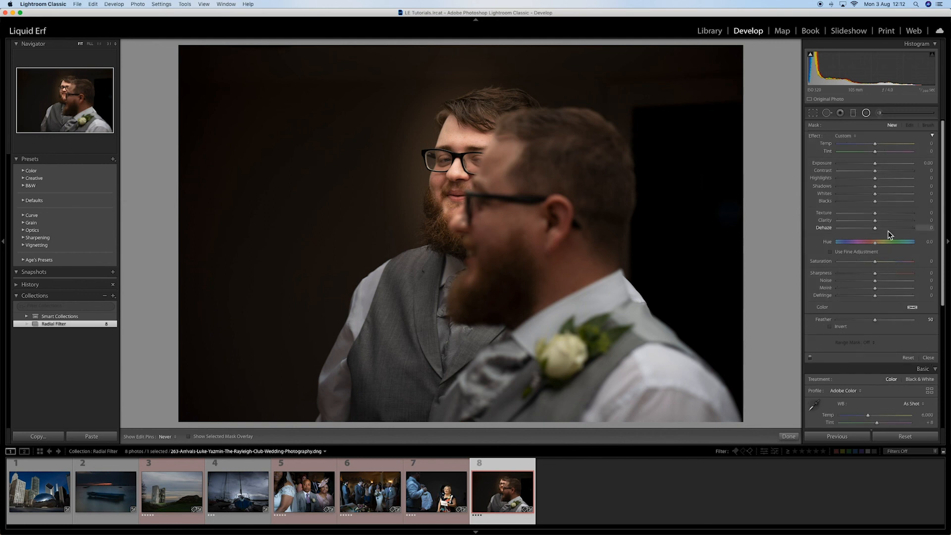
pyautogui.hotkey('shift', 'm')
pyautogui.click(914, 137)
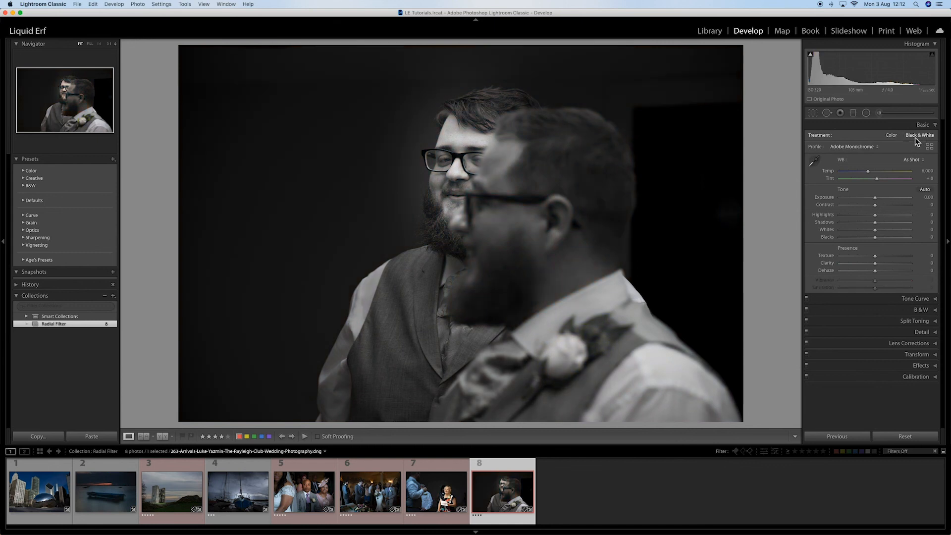
# Crop both sides of the photo to a nearly square frame around the two men and compare it with the original
pyautogui.click(813, 113)
pyautogui.moveTo(180, 230); pyautogui.dragTo(240, 231)
pyautogui.moveTo(677, 232); pyautogui.dragTo(620, 236)
pyautogui.moveTo(466, 223); pyautogui.dragTo(481, 246)
pyautogui.press('Return')
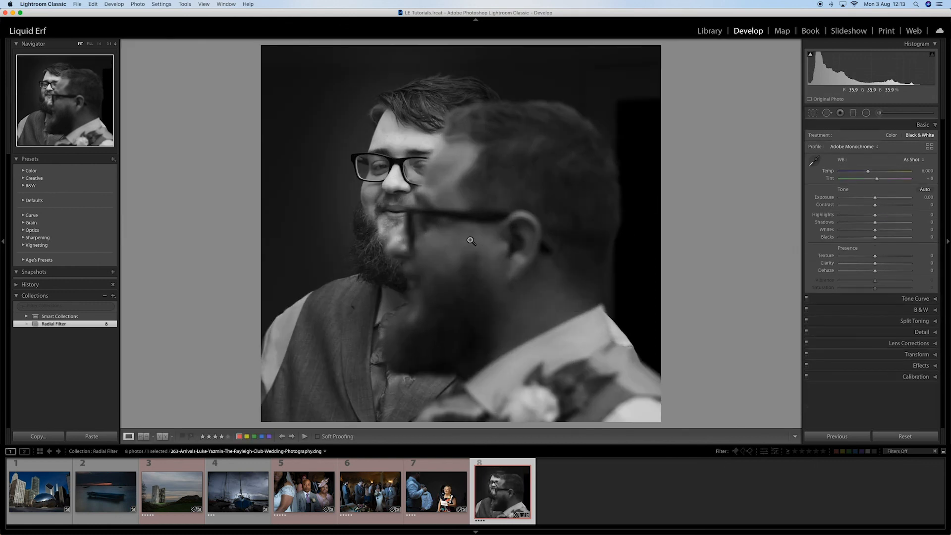
pyautogui.press('\\')
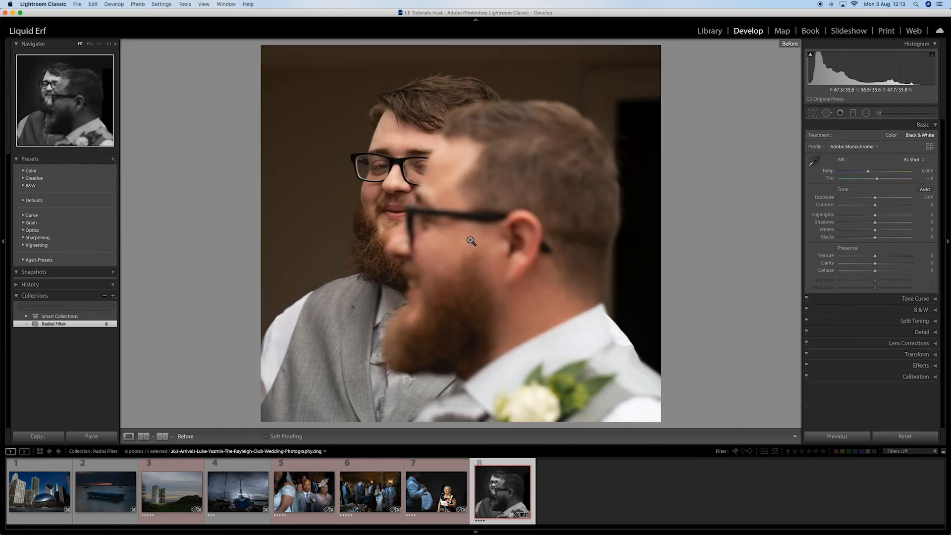
pyautogui.press('\\')
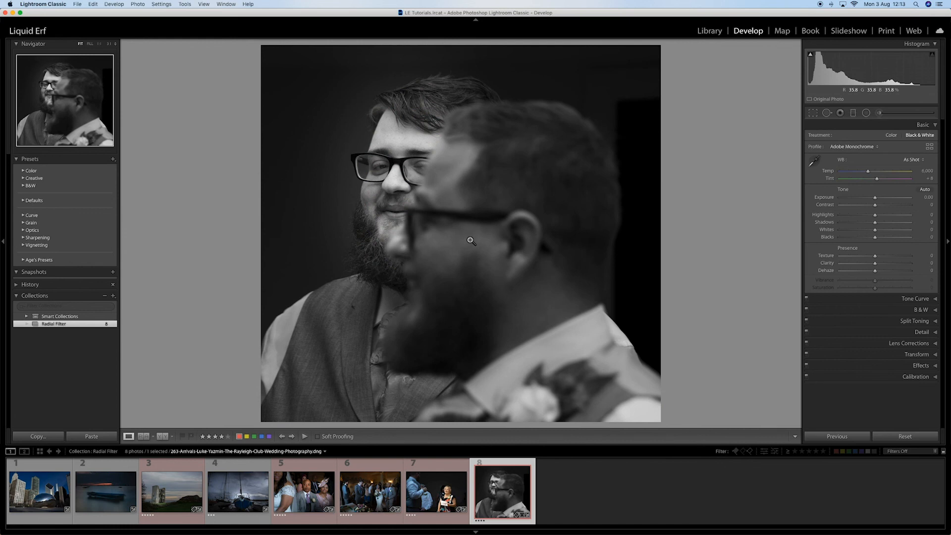